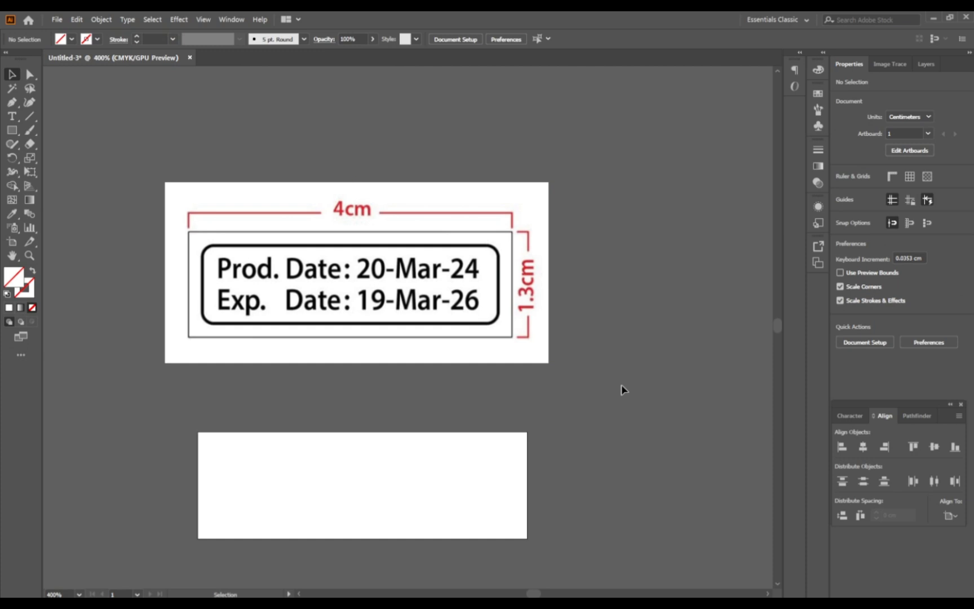
# Step: Move the reference label image down closer to the blank artboard and check the artboard's dimensions
pyautogui.moveTo(457, 348); pyautogui.dragTo(473, 385)
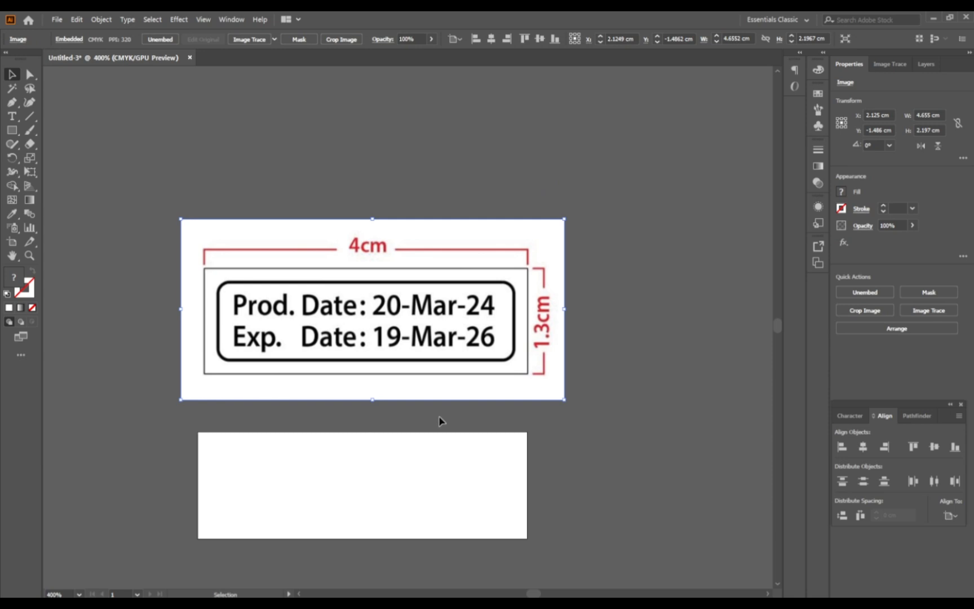
pyautogui.click(519, 453)
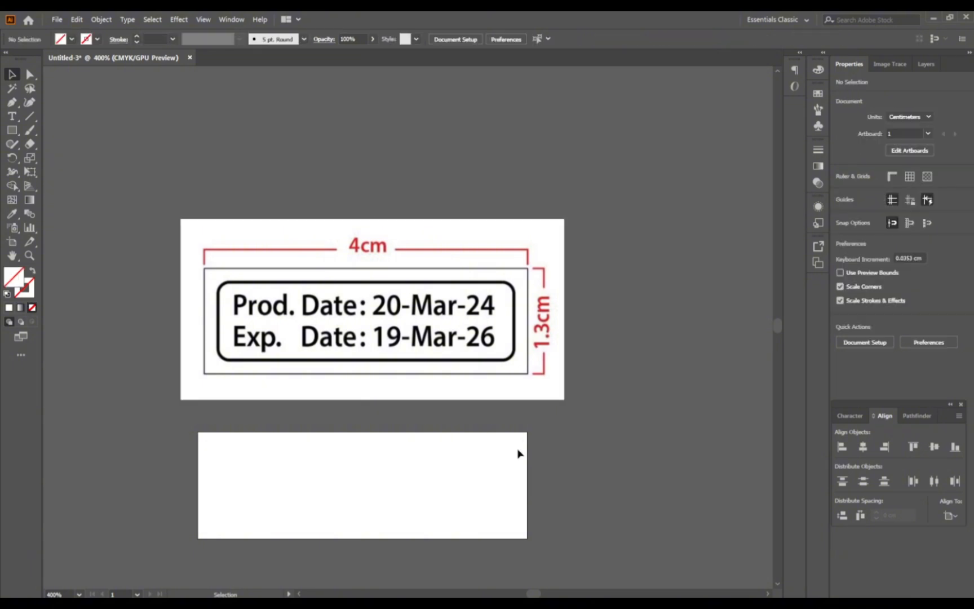
pyautogui.click(900, 154)
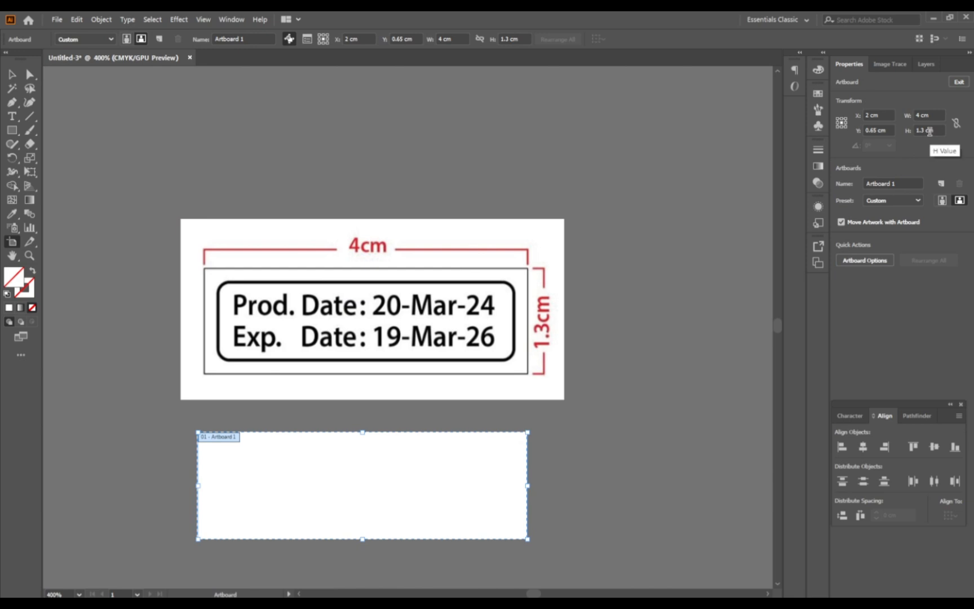
pyautogui.click(959, 81)
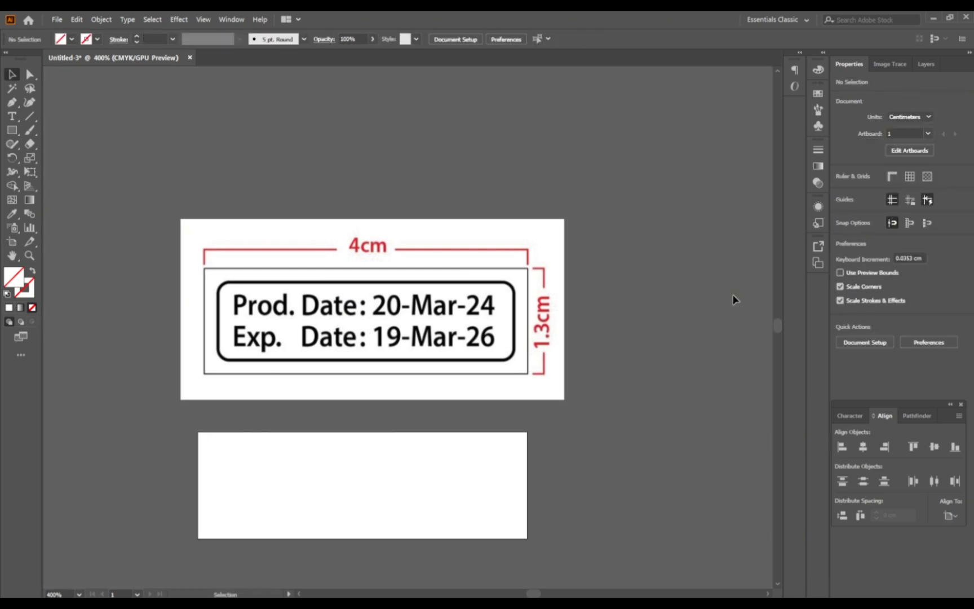
# Step: Draw a 4 cm by 1.3 cm rectangle that covers the whole artboard from corner to corner
pyautogui.scroll(1, 276, 463)
pyautogui.scroll(-1, 321, 454)
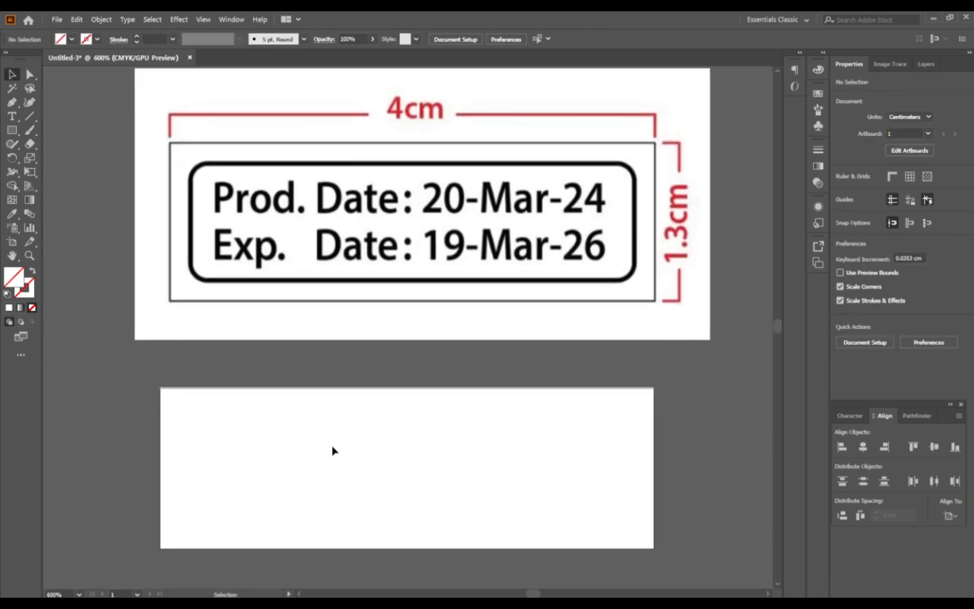
pyautogui.click(12, 131)
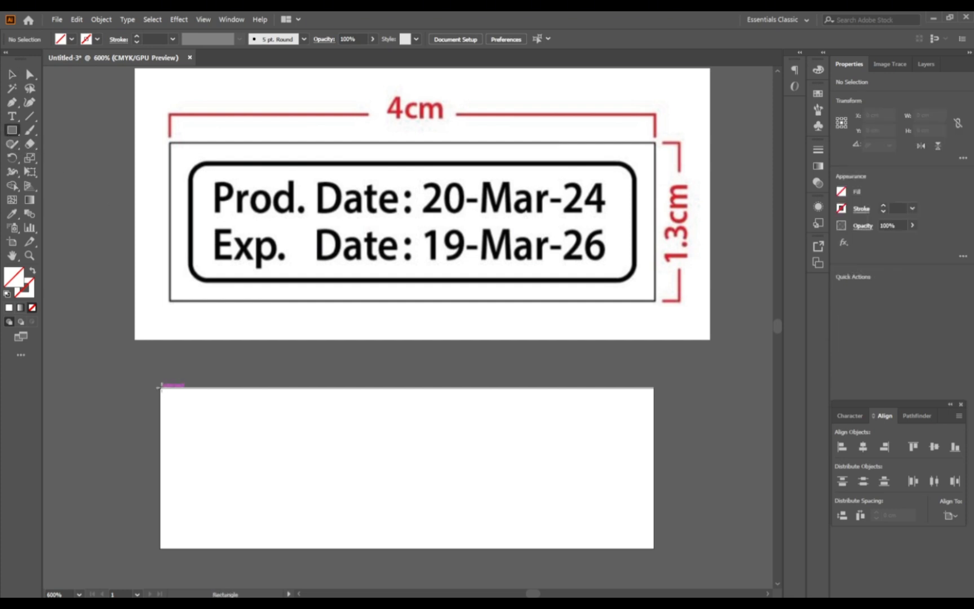
pyautogui.moveTo(160, 387)
pyautogui.mouseDown()
pyautogui.moveTo(364, 465)
pyautogui.moveTo(654, 548)
pyautogui.mouseUp()
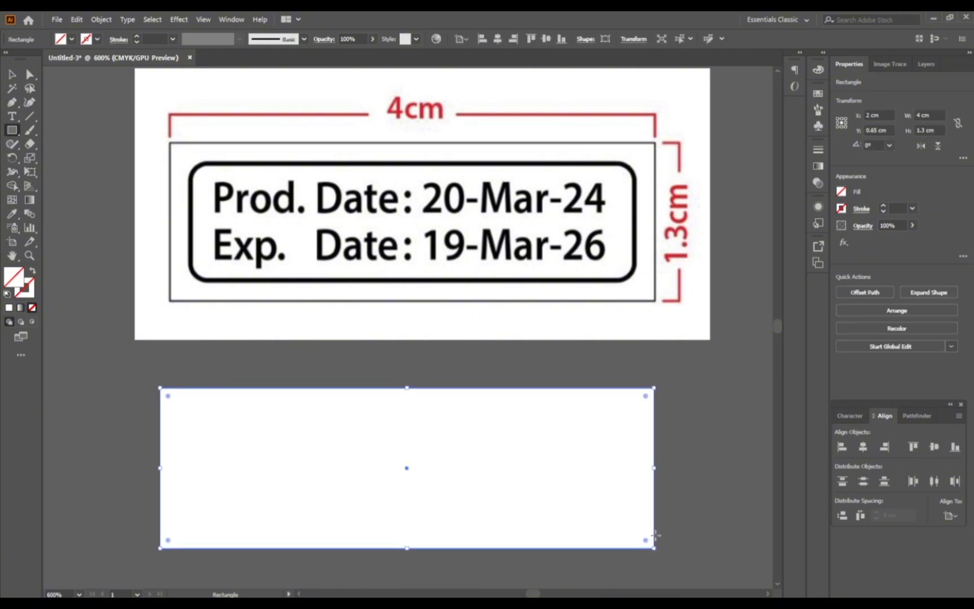
# Step: Give the artboard-sized rectangle a black stroke with colour 000000 and no fill
pyautogui.press('x')
pyautogui.press(',')
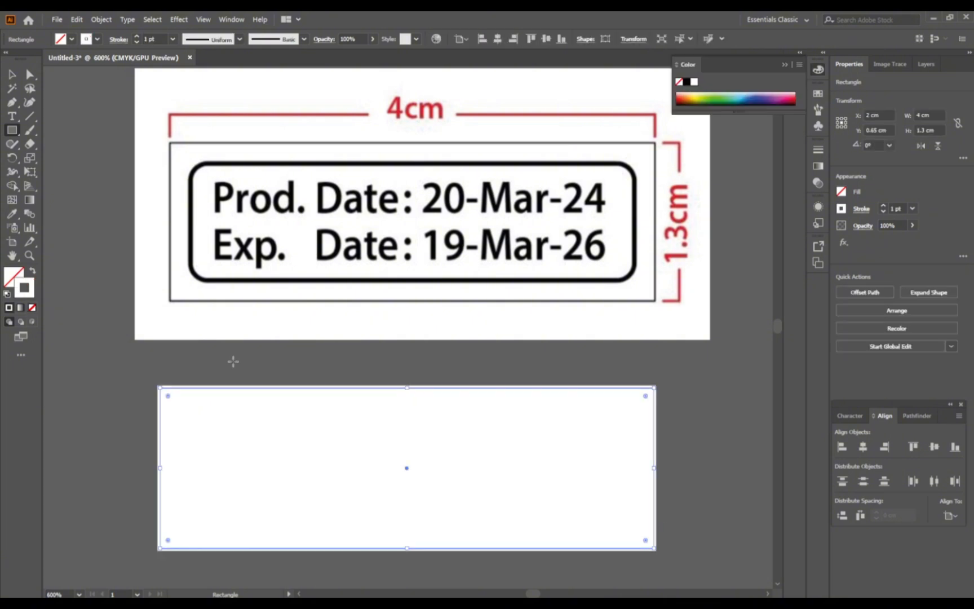
pyautogui.doubleClick(28, 287)
pyautogui.write('000000')
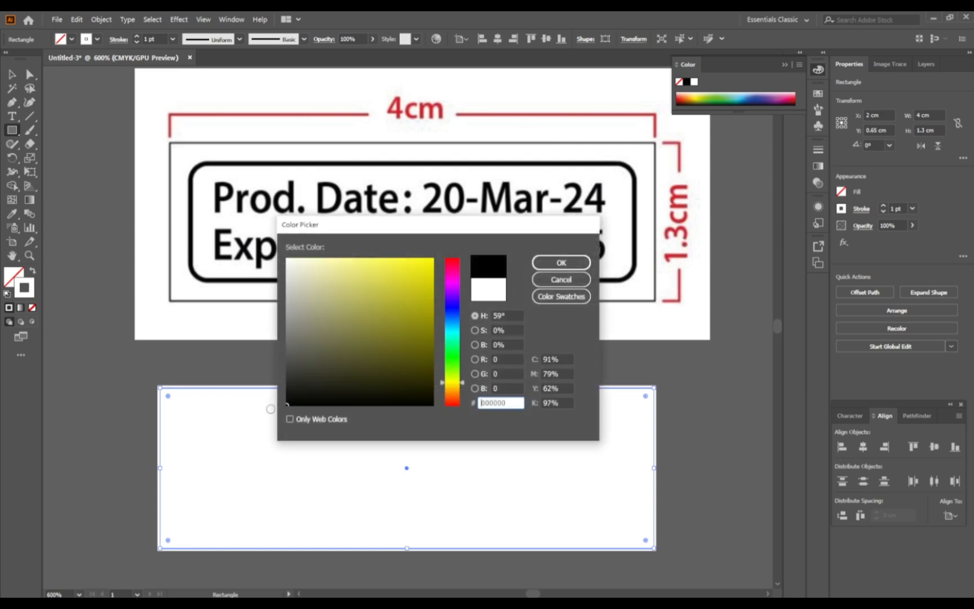
pyautogui.click(562, 263)
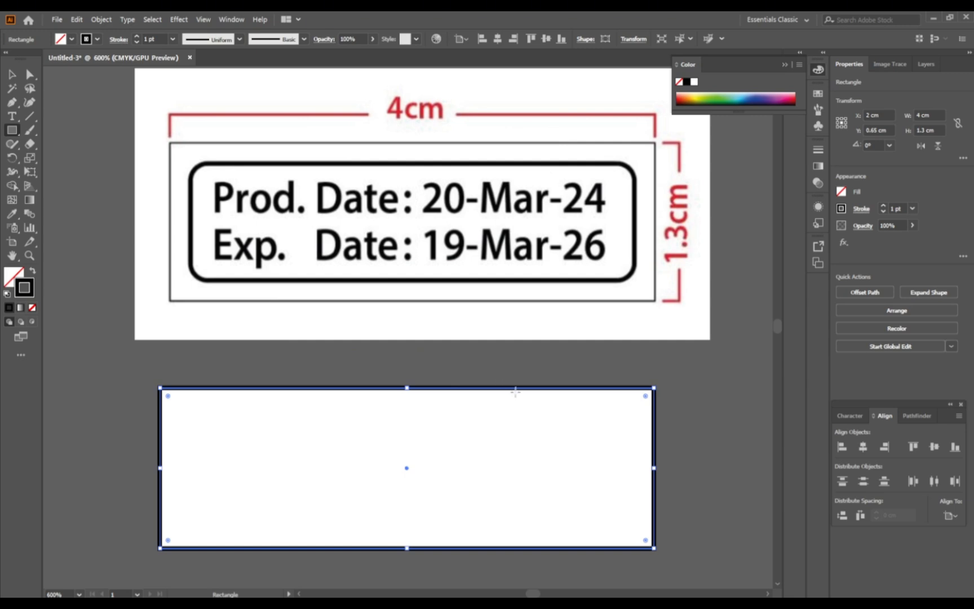
# Step: Resize the black-outlined rectangle to 3.7 cm wide and 1 cm high, then deselect it
pyautogui.click(933, 129)
pyautogui.press('Down')
pyautogui.press('Down')
pyautogui.press('Down')
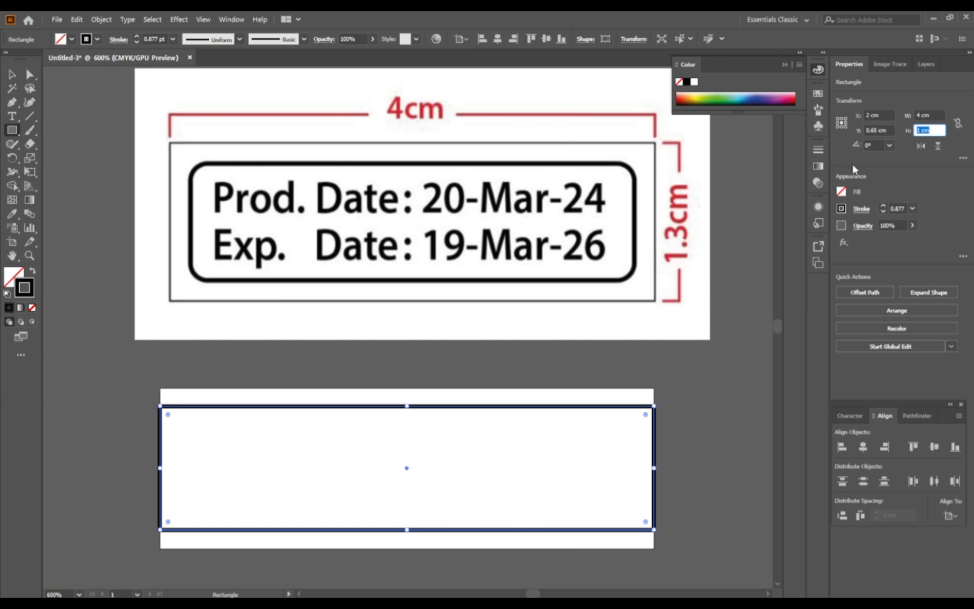
pyautogui.click(939, 115)
pyautogui.write('3.7')
pyautogui.press('Return')
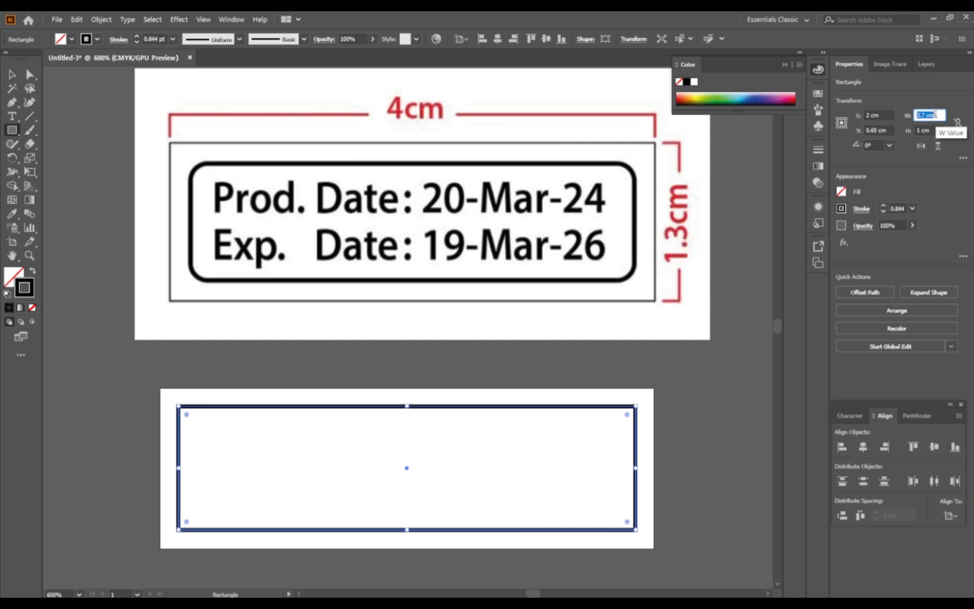
pyautogui.click(11, 74)
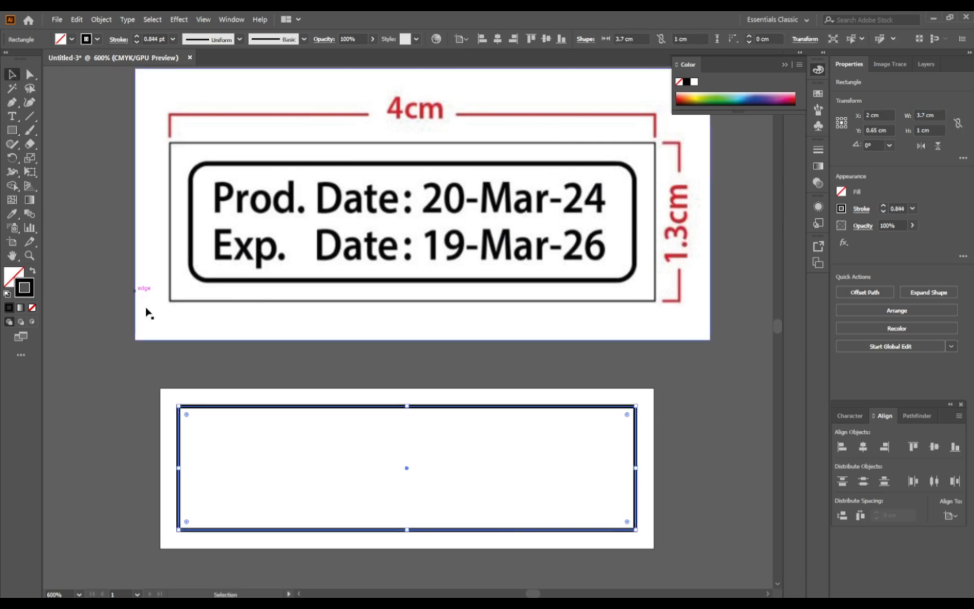
pyautogui.click(409, 376)
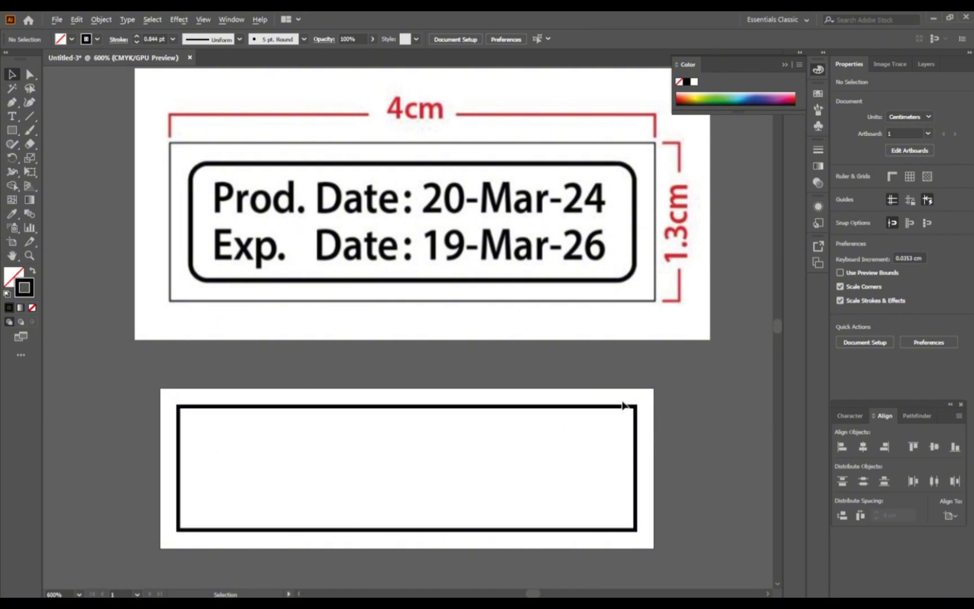
# Step: Draw a small spacer rectangle, about 0.38 by 0.15 cm, between the artboard's upper edge and the black frame
pyautogui.scroll(3, 623, 402)
pyautogui.press('m')
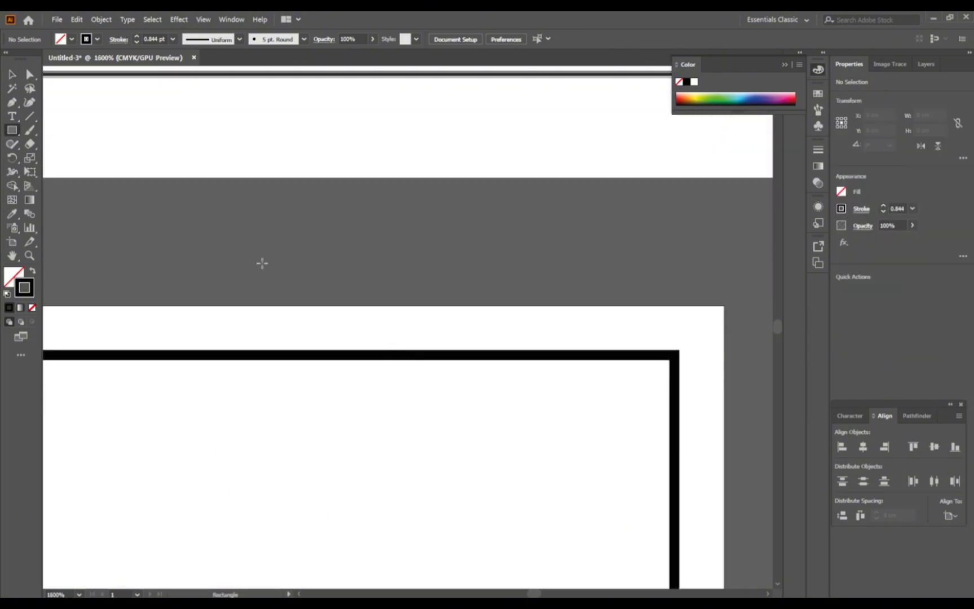
pyautogui.moveTo(370, 304); pyautogui.dragTo(496, 356)
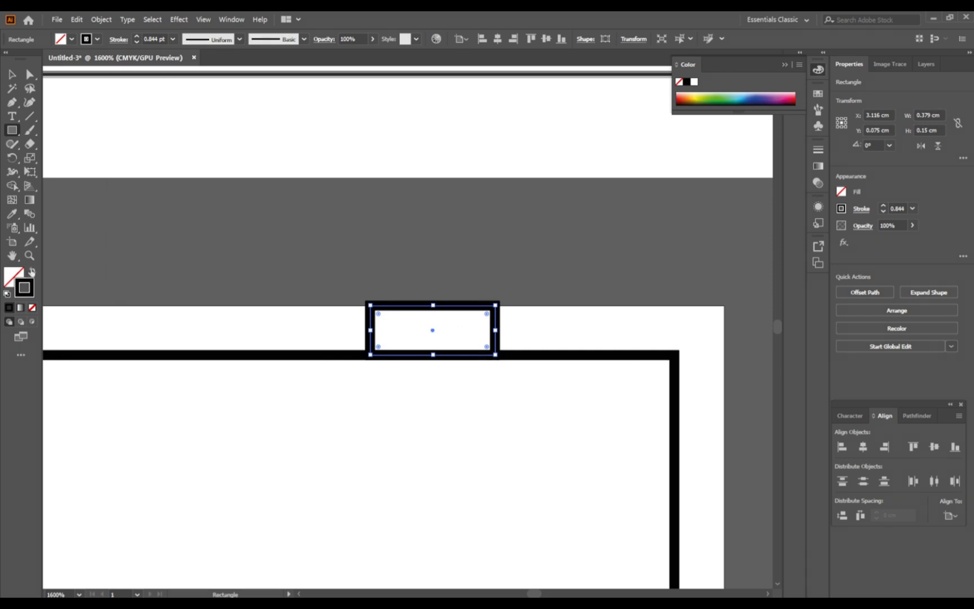
# Step: Give the small spacer rectangle an olive-yellow fill without a stroke and deselect it
pyautogui.click(31, 272)
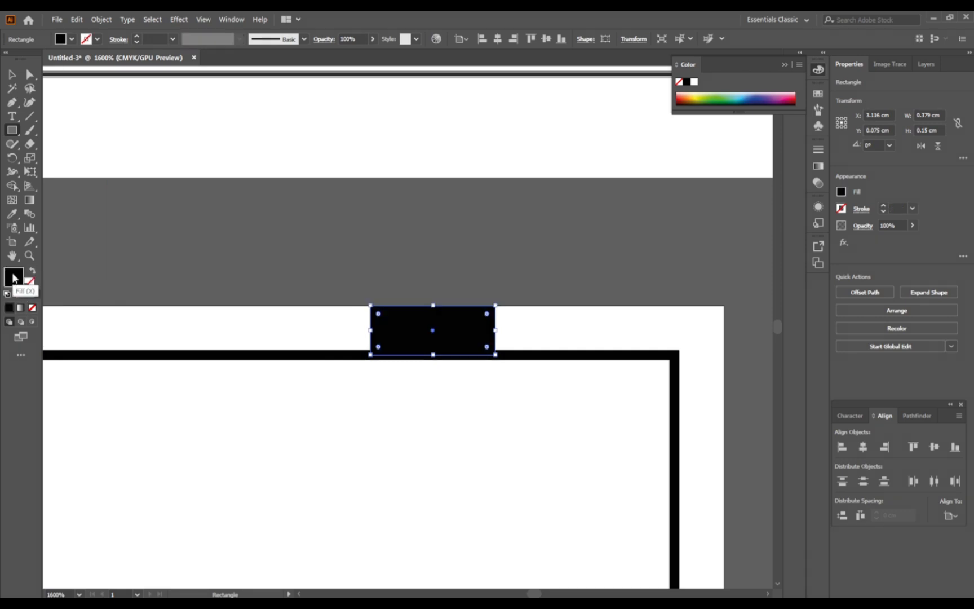
pyautogui.doubleClick(14, 276)
pyautogui.click(409, 304)
pyautogui.click(561, 265)
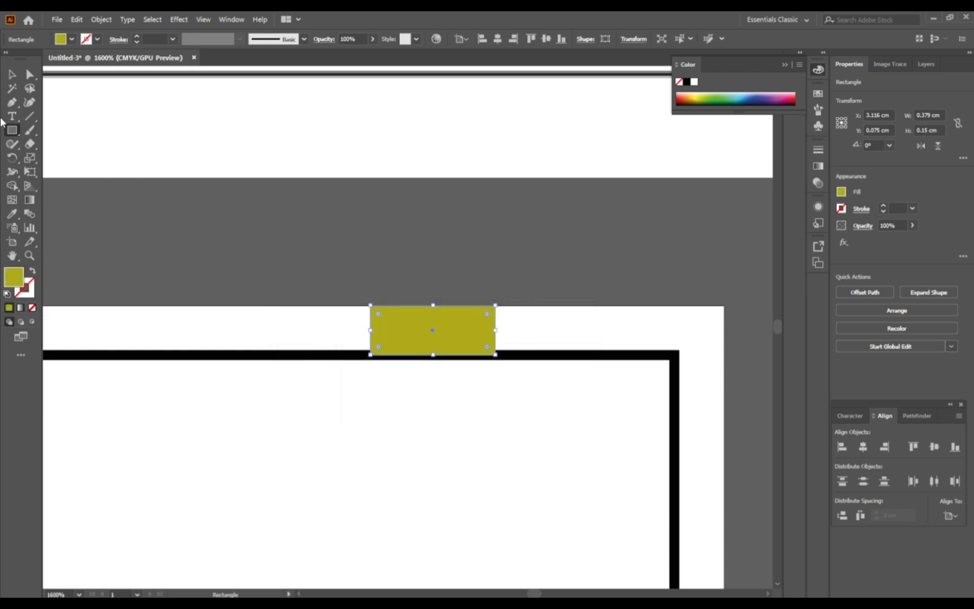
pyautogui.click(10, 75)
pyautogui.click(457, 248)
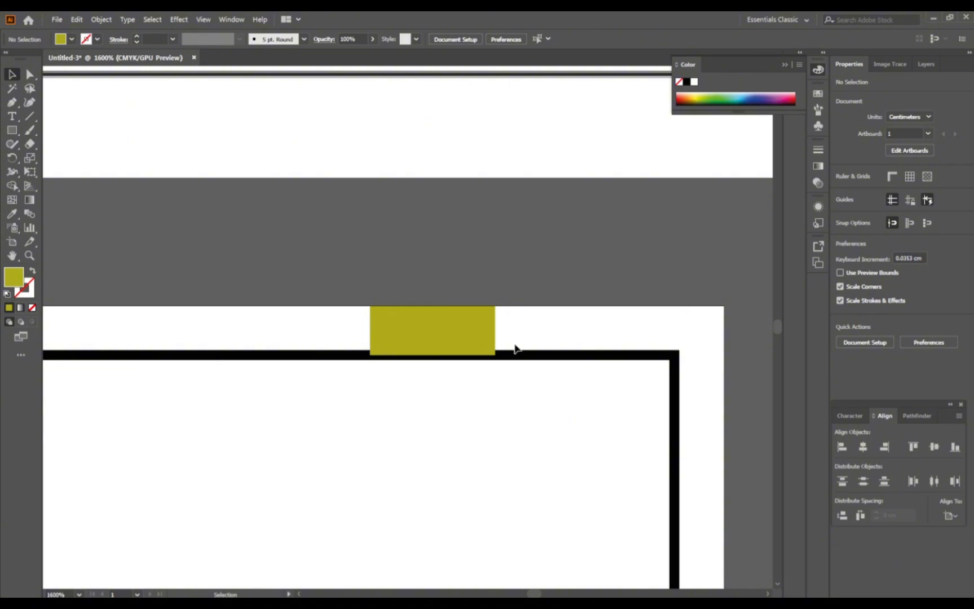
# Step: Check the olive spacer's height and make a duplicate of it
pyautogui.click(484, 344)
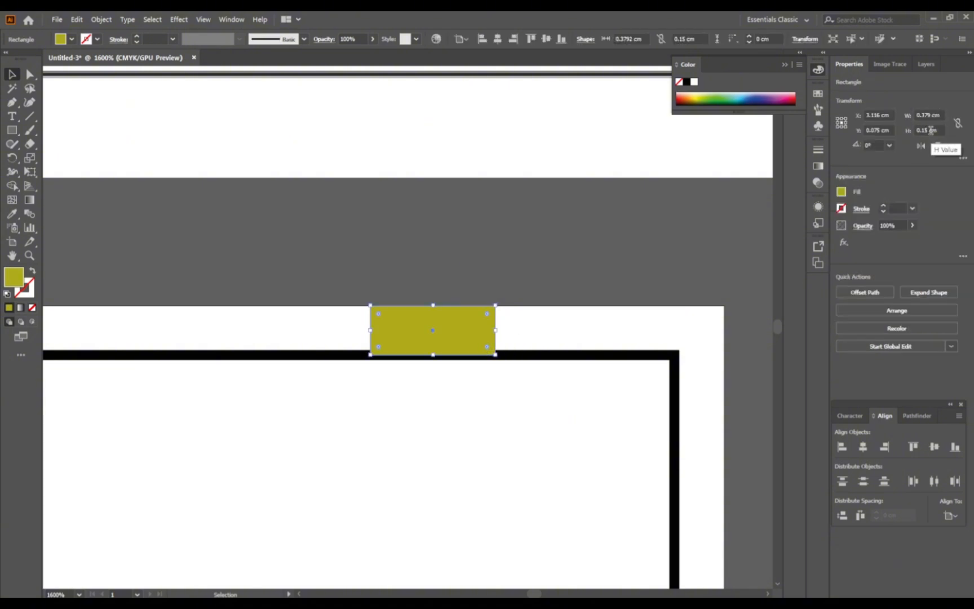
pyautogui.hscroll(3, 446, 326)
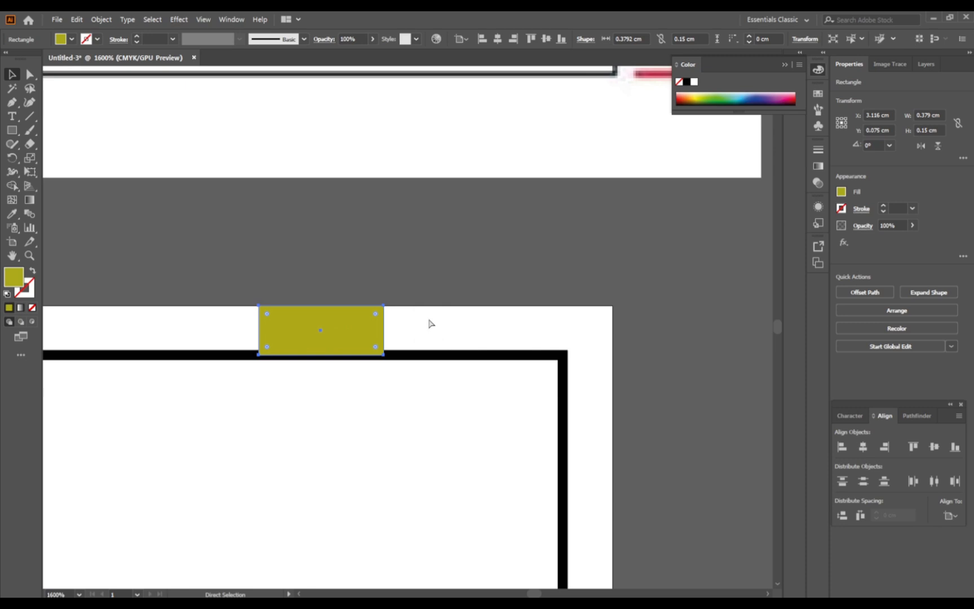
pyautogui.scroll(-3, 409, 278)
pyautogui.click(427, 232)
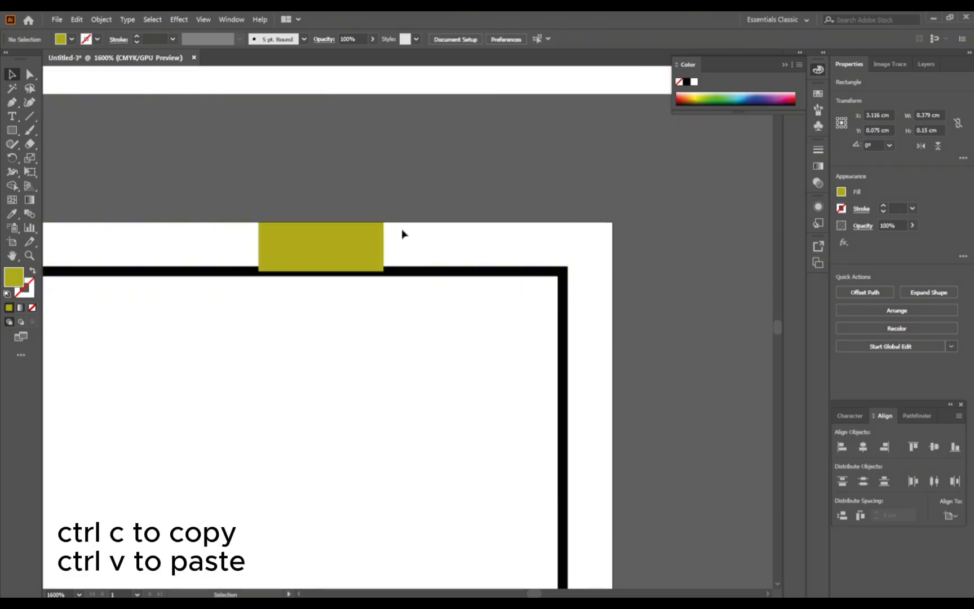
pyautogui.click(349, 242)
pyautogui.hotkey('ctrl', 'c')
pyautogui.hotkey('ctrl', 'v')
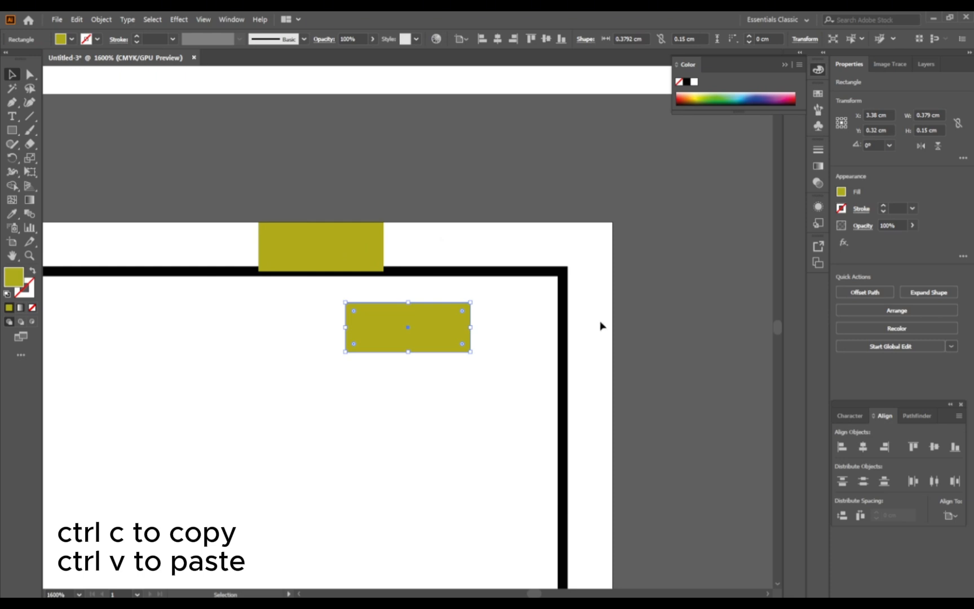
# Step: Rotate the spacer copy to 90° and fit it between the frame's right side and the artboard's right edge
pyautogui.click(890, 145)
pyautogui.click(902, 196)
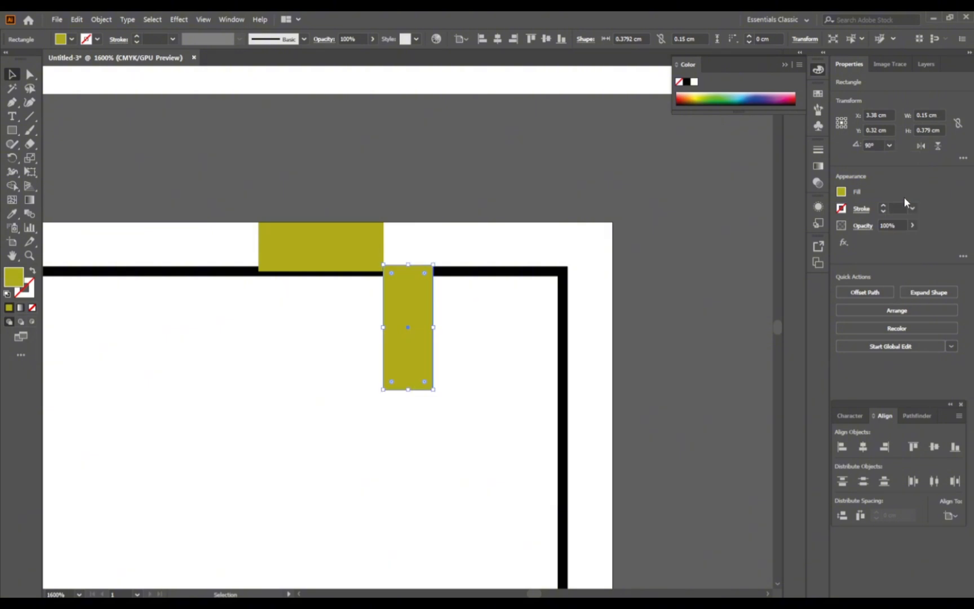
pyautogui.moveTo(428, 315); pyautogui.dragTo(603, 339)
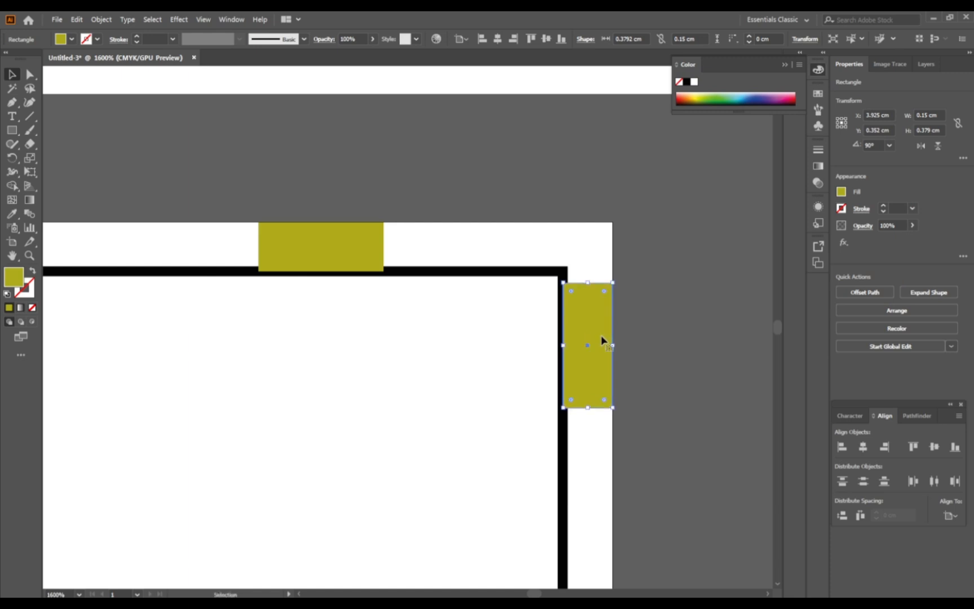
pyautogui.click(636, 344)
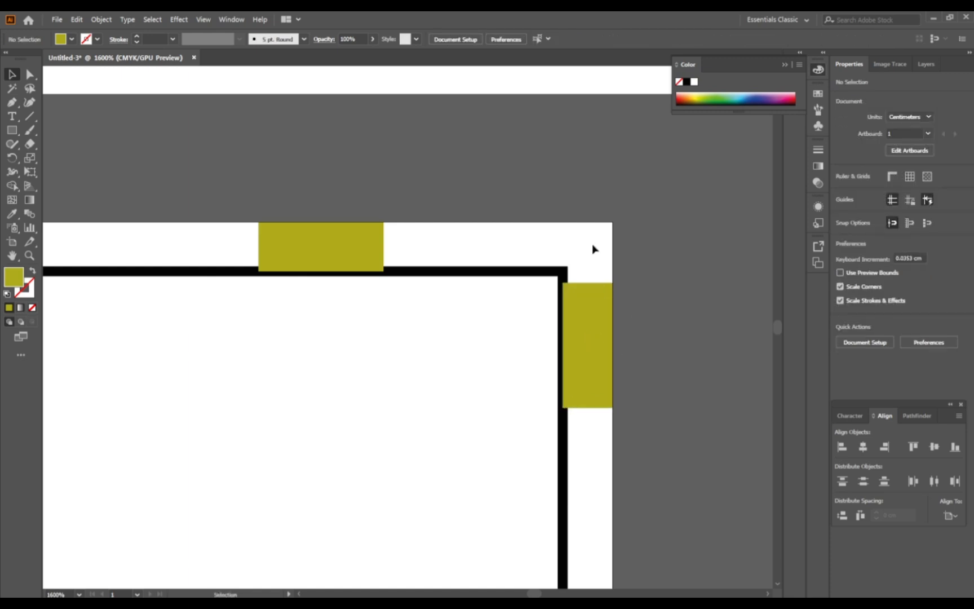
# Step: Examine up close where both olive spacers meet the frame's path and stroke at the upper and right sides
pyautogui.click(516, 275)
pyautogui.scroll(4, 558, 299)
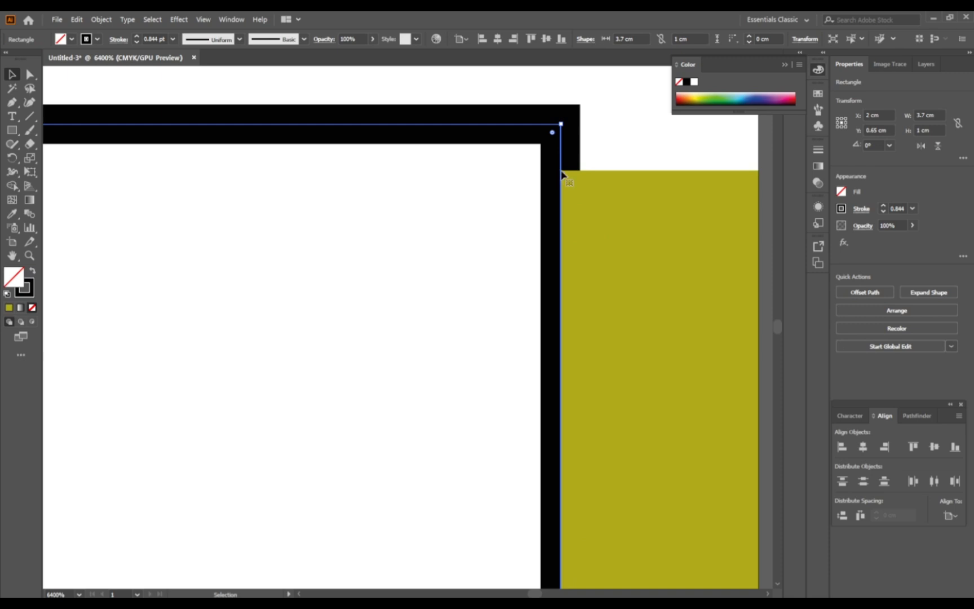
pyautogui.scroll(1, 562, 175)
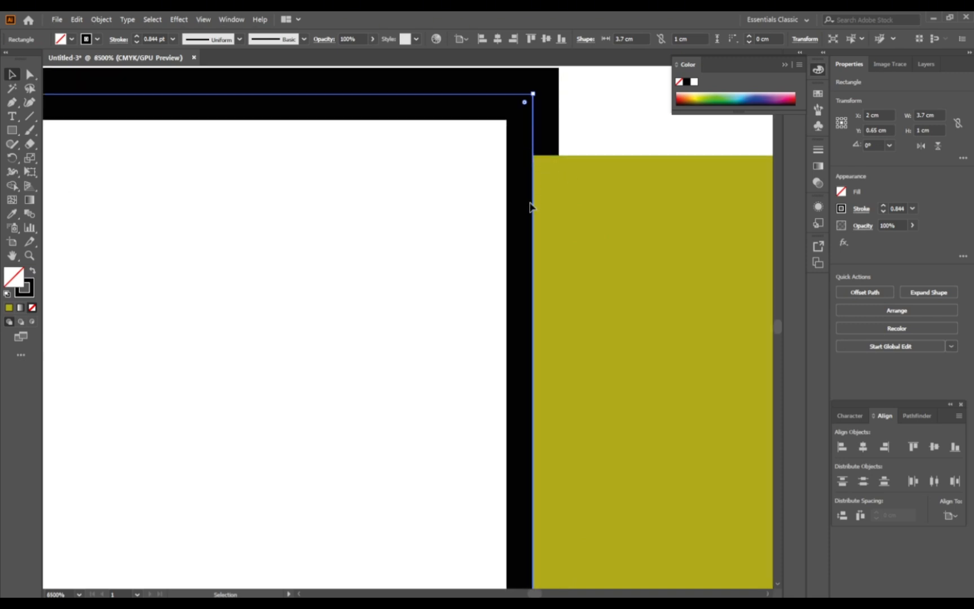
pyautogui.scroll(-3, 671, 327)
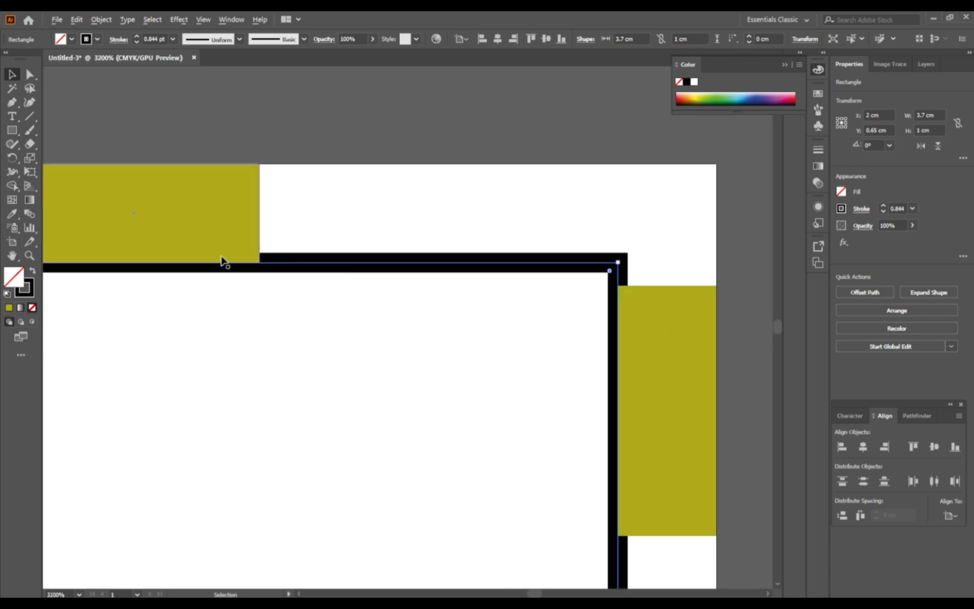
pyautogui.scroll(3, 223, 261)
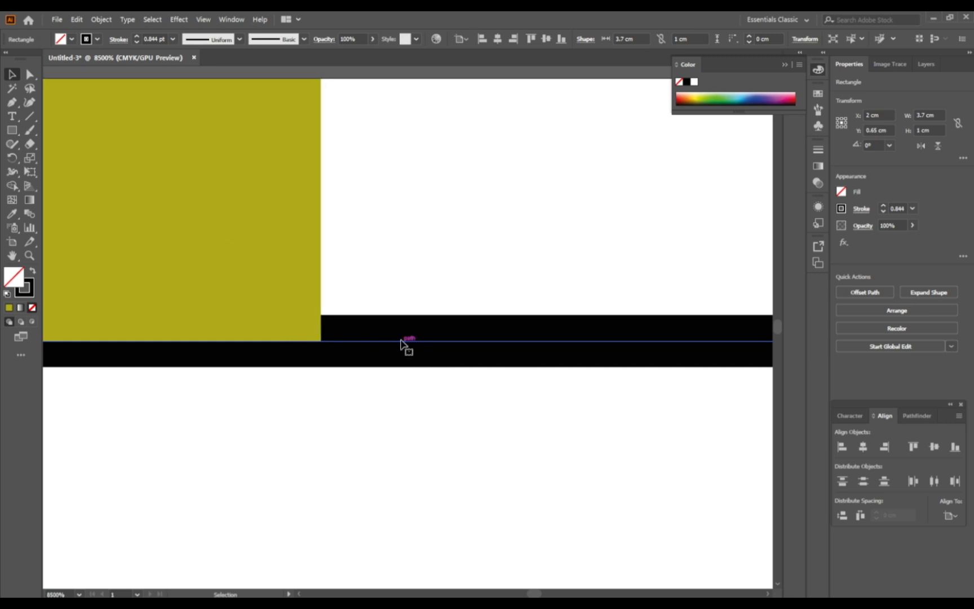
pyautogui.scroll(-5, 387, 346)
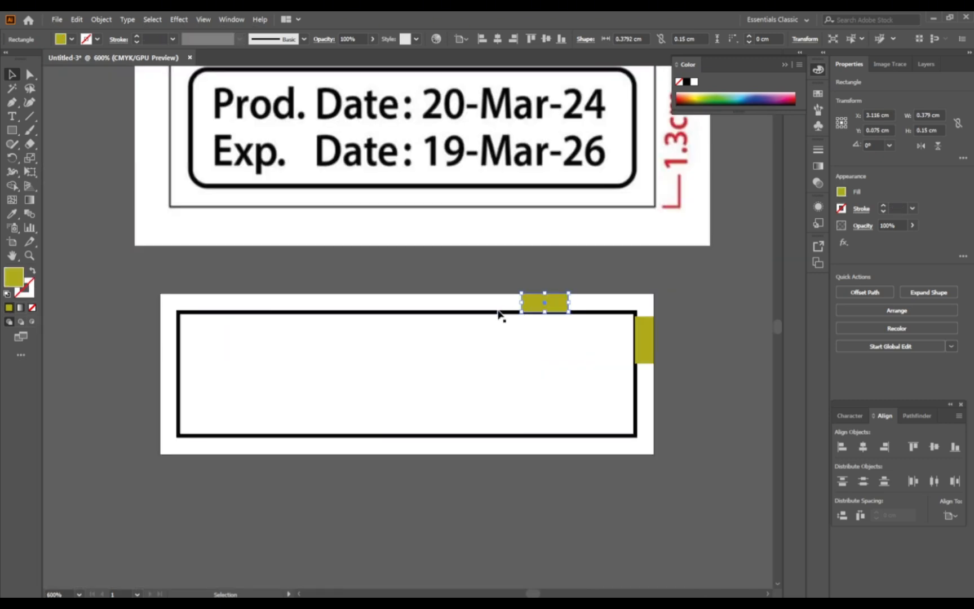
pyautogui.click(499, 311)
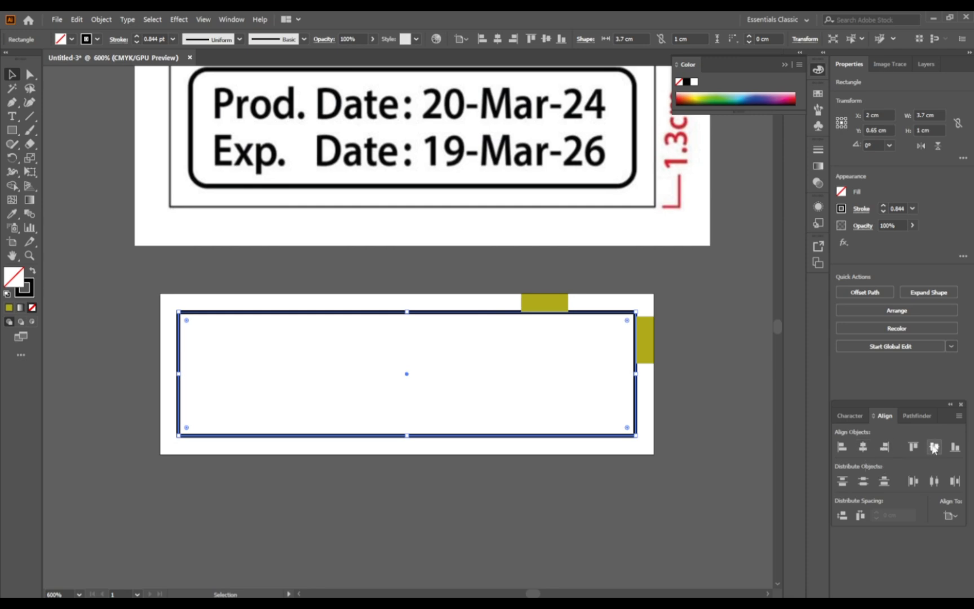
pyautogui.click(707, 365)
pyautogui.scroll(4, 624, 322)
pyautogui.scroll(1, 673, 321)
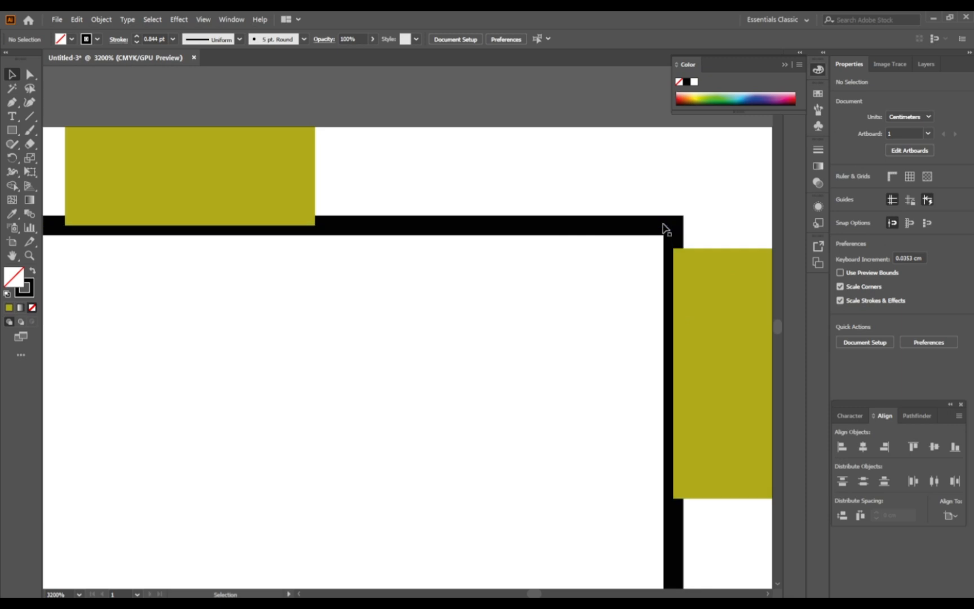
pyautogui.click(666, 228)
pyautogui.click(453, 304)
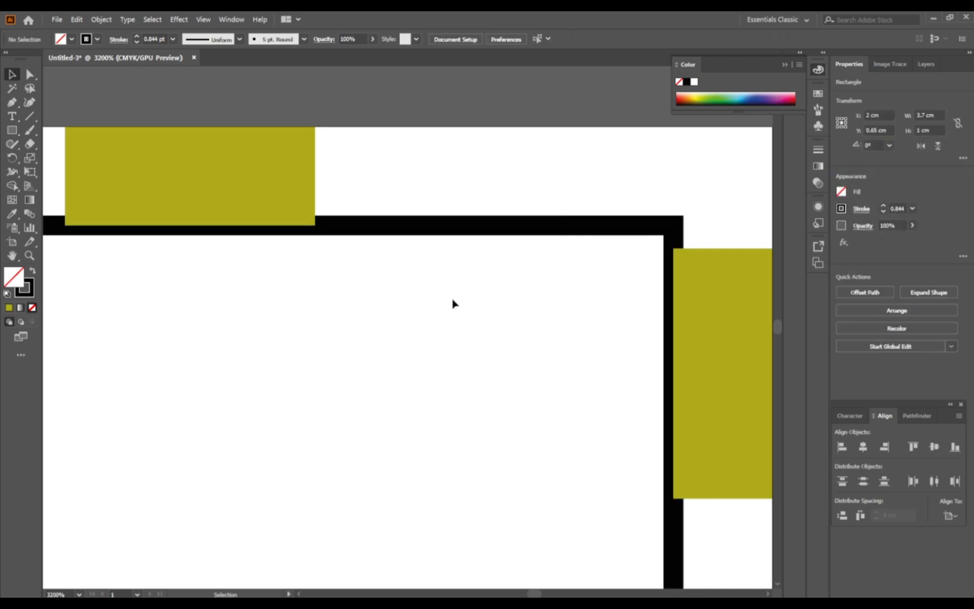
# Step: Delete both olive spacer rectangles and collapse the floating Color panel
pyautogui.click(294, 203)
pyautogui.keyDown('shift'); pyautogui.click(718, 288); pyautogui.keyUp('shift')
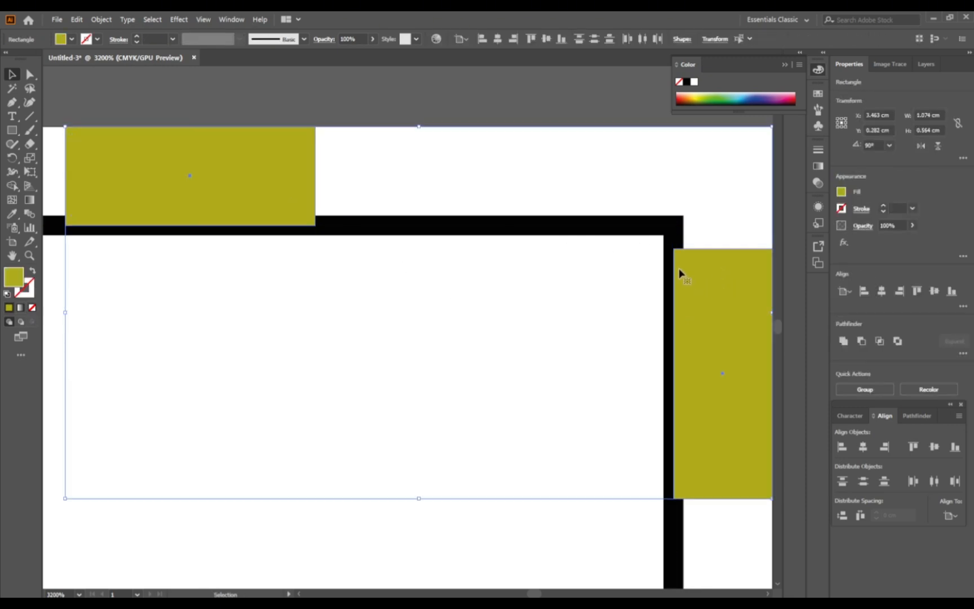
pyautogui.press('Delete')
pyautogui.scroll(-4, 679, 271)
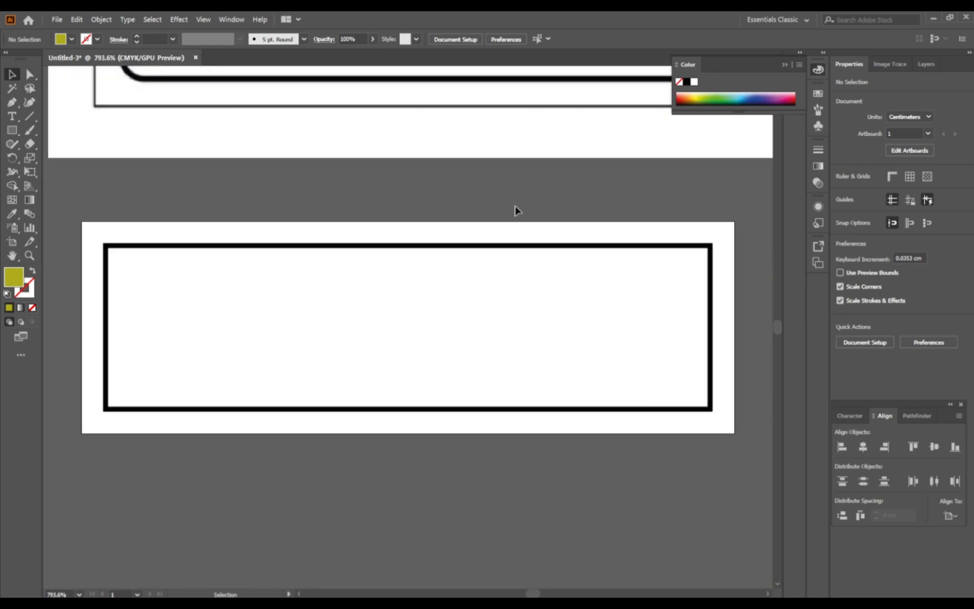
pyautogui.scroll(2, 502, 209)
pyautogui.click(802, 56)
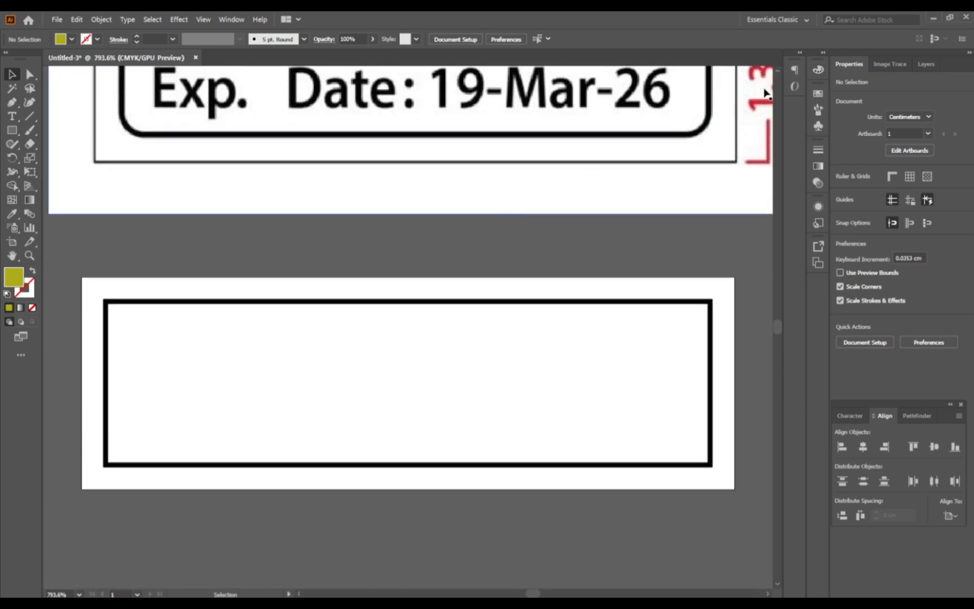
# Step: Round all four corners of the black frame to a radius of about 0.118 cm and deselect it
pyautogui.scroll(3, 615, 311)
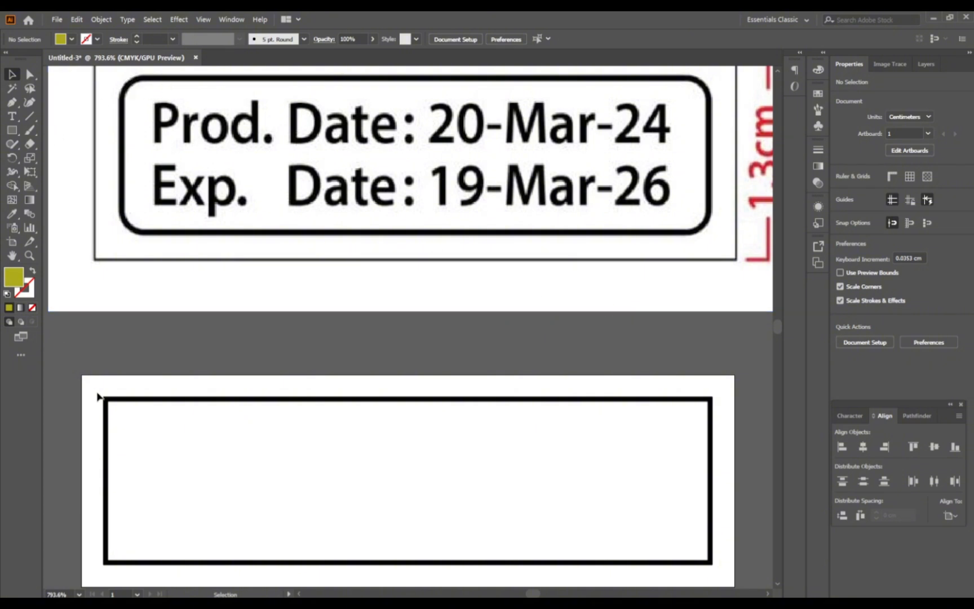
pyautogui.click(156, 400)
pyautogui.click(156, 402)
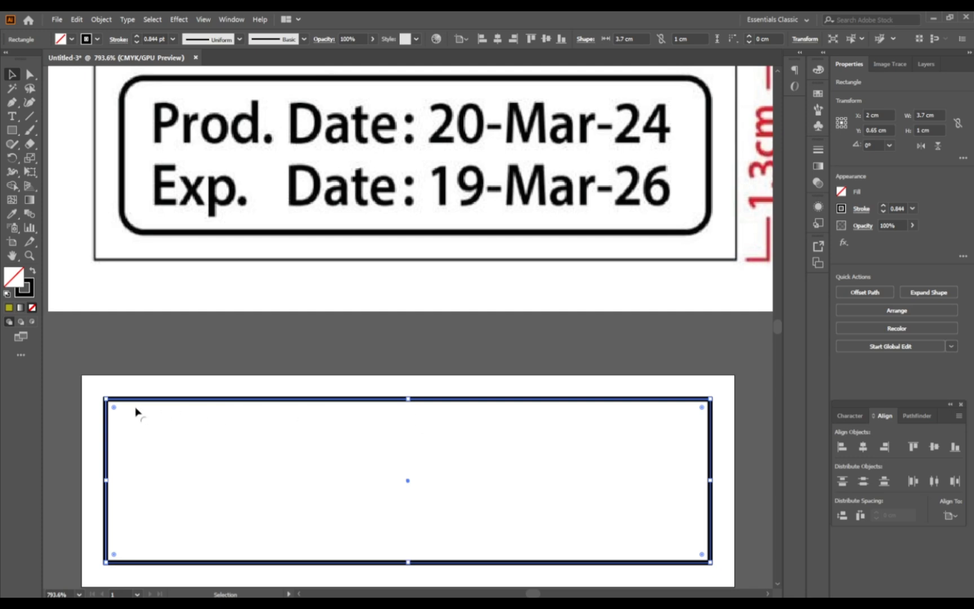
pyautogui.moveTo(114, 408); pyautogui.dragTo(125, 424)
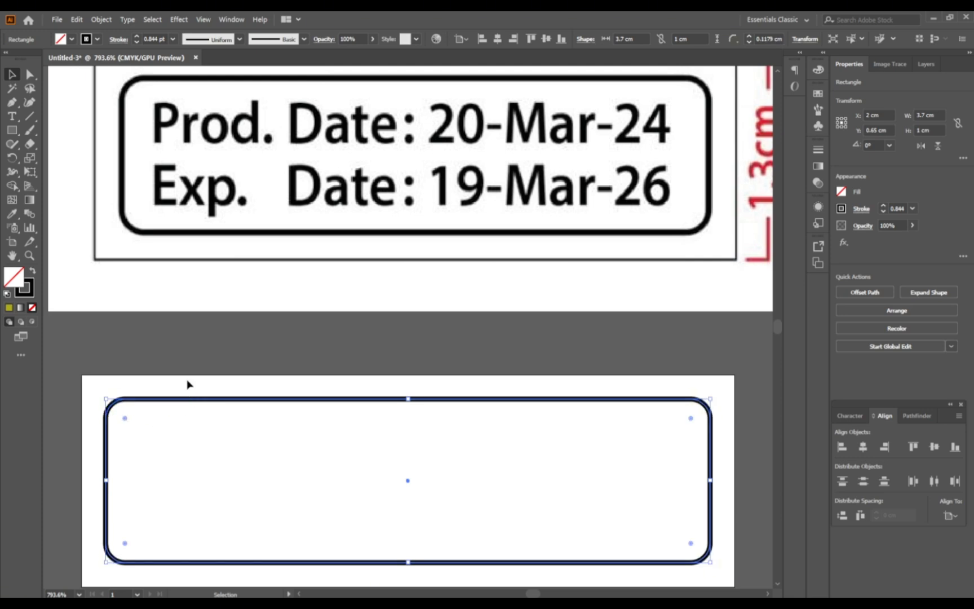
pyautogui.click(195, 364)
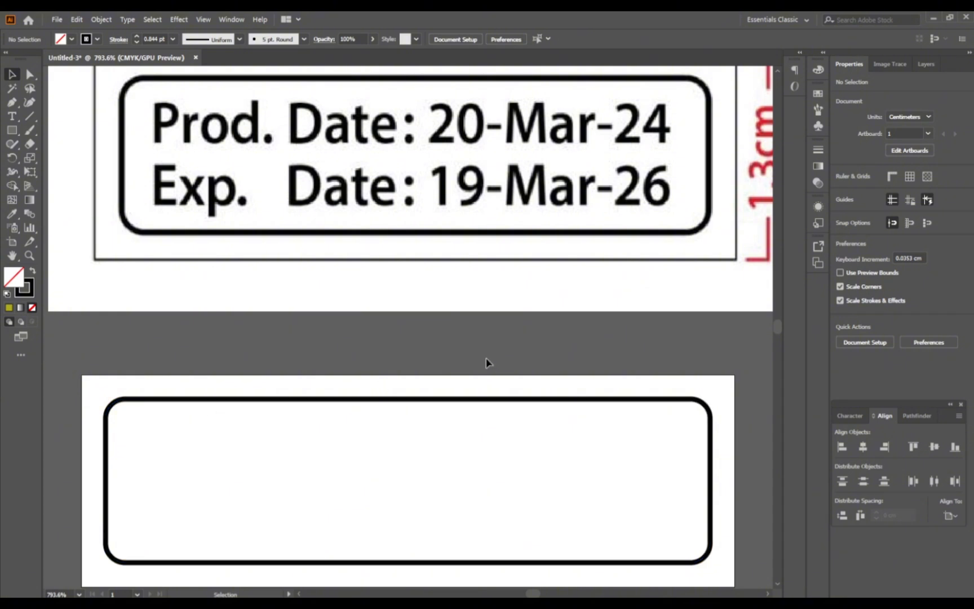
# Step: Add the text line "Prod. Date: 05-May-25" in the upper part of the rounded frame
pyautogui.click(14, 117)
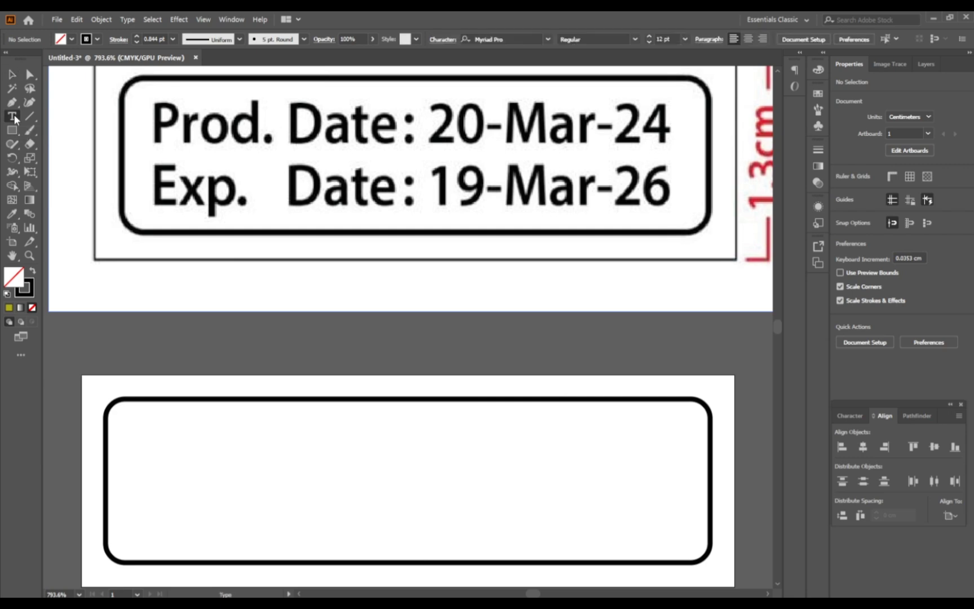
pyautogui.click(157, 451)
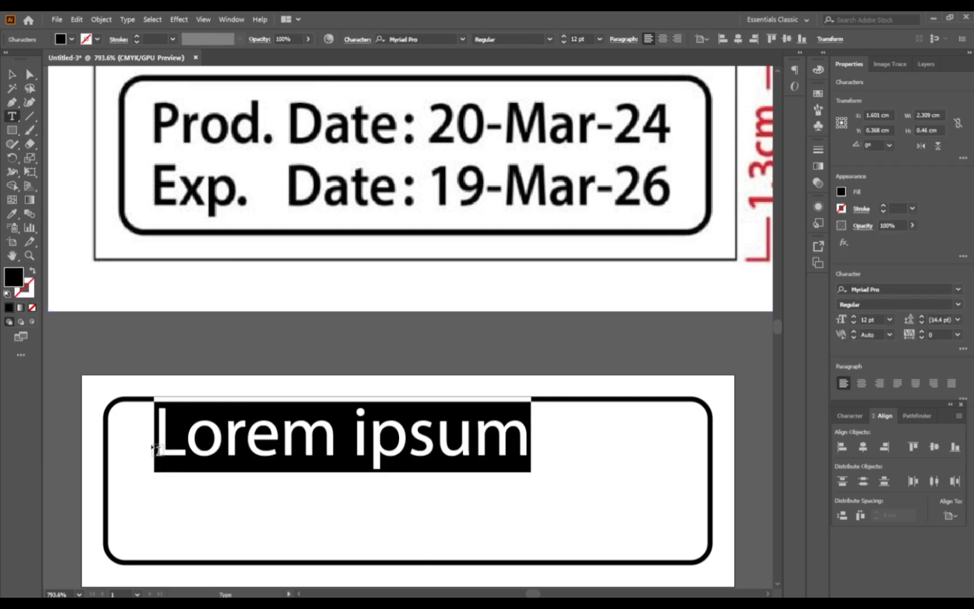
pyautogui.write('Prod. ')
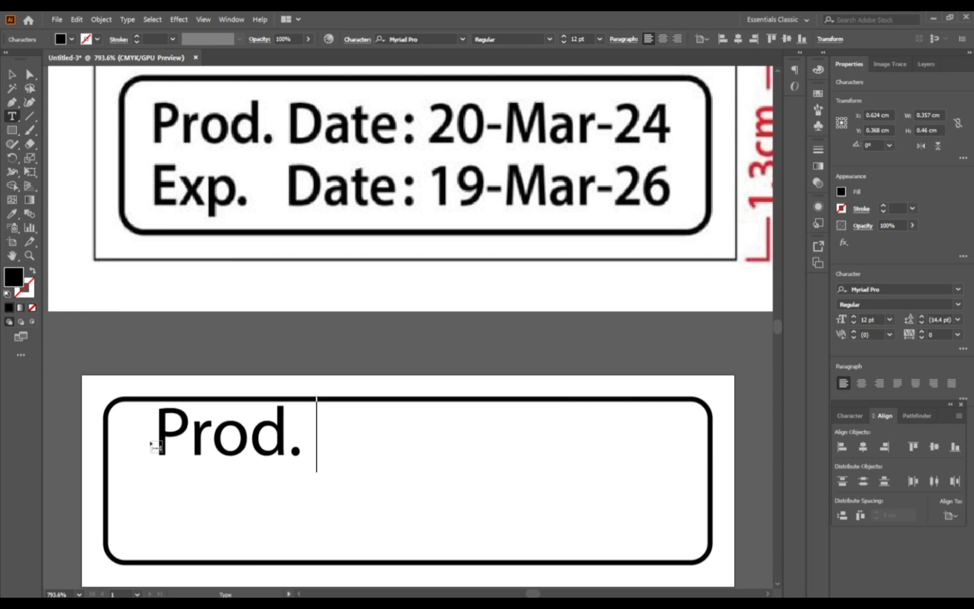
pyautogui.write('Date:')
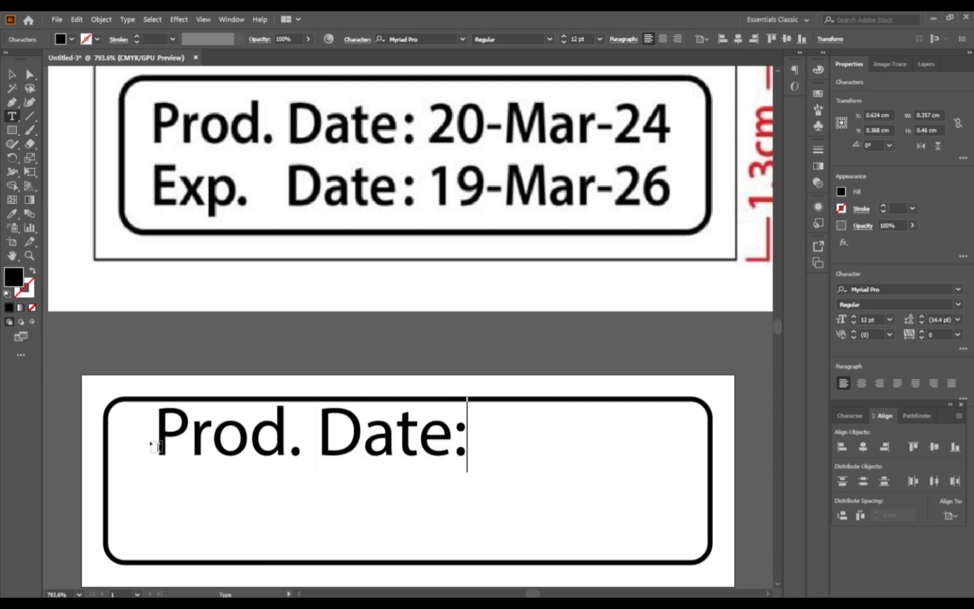
pyautogui.write(' 05-')
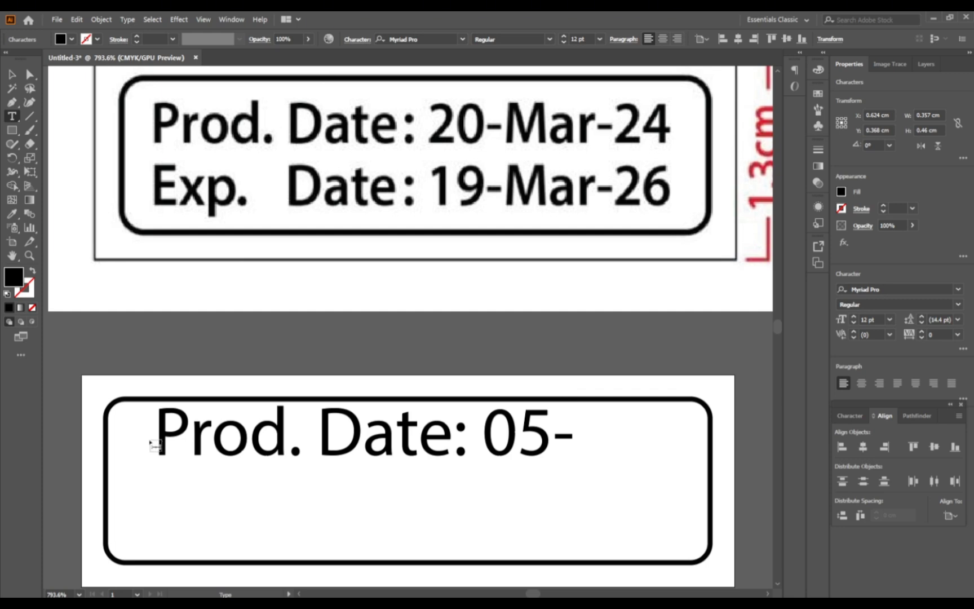
pyautogui.write('May')
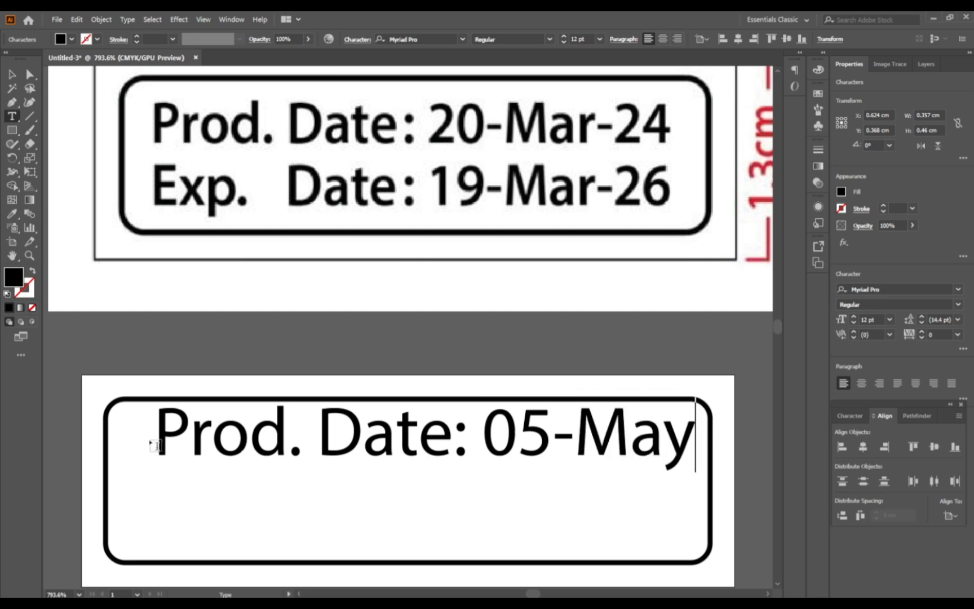
pyautogui.write('-25')
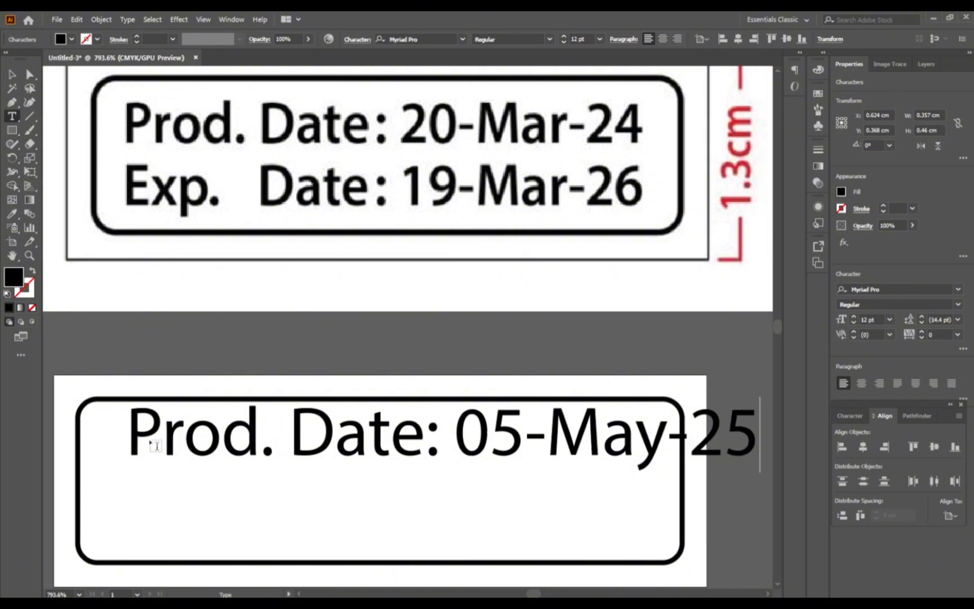
# Step: Scale the production date line down to about 10.62 pt so it fits inside the frame, and centre it horizontally on the artboard
pyautogui.click(12, 75)
pyautogui.moveTo(468, 446); pyautogui.dragTo(431, 451)
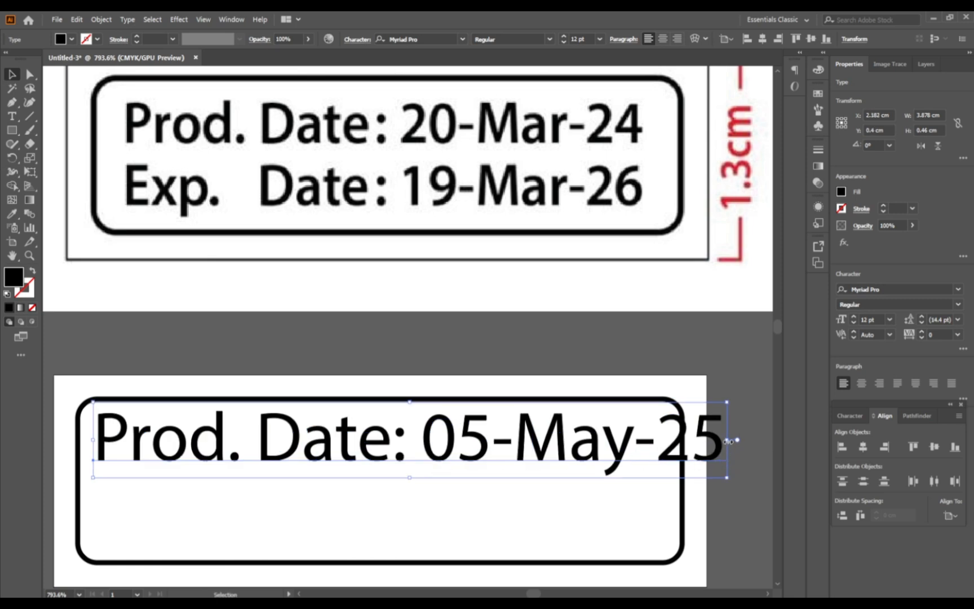
pyautogui.moveTo(727, 472); pyautogui.dragTo(654, 467)
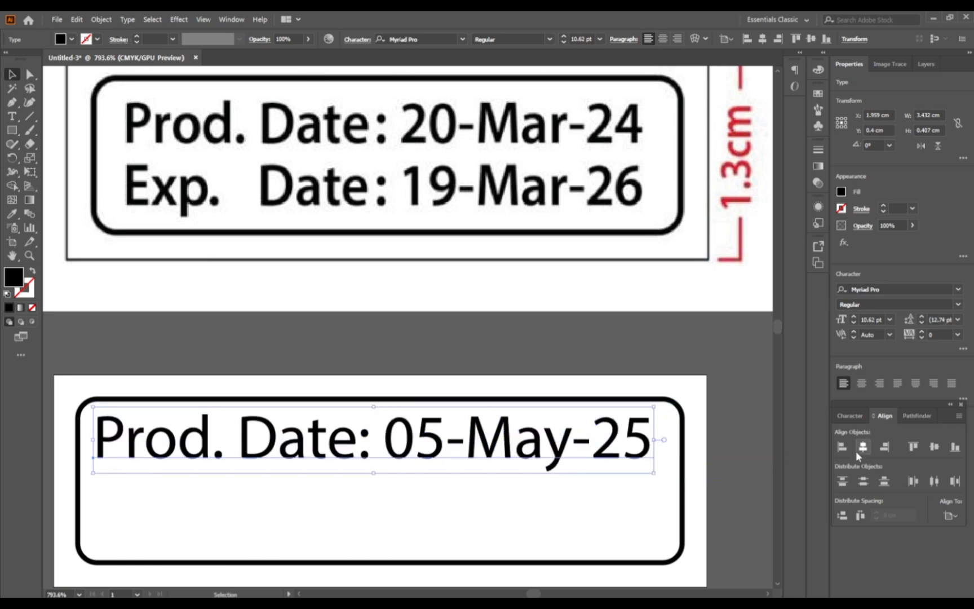
pyautogui.click(621, 369)
# Step: Duplicate the production date line directly below itself and replace "Prod" with "Exp" in the copy
pyautogui.moveTo(358, 449); pyautogui.dragTo(359, 519)
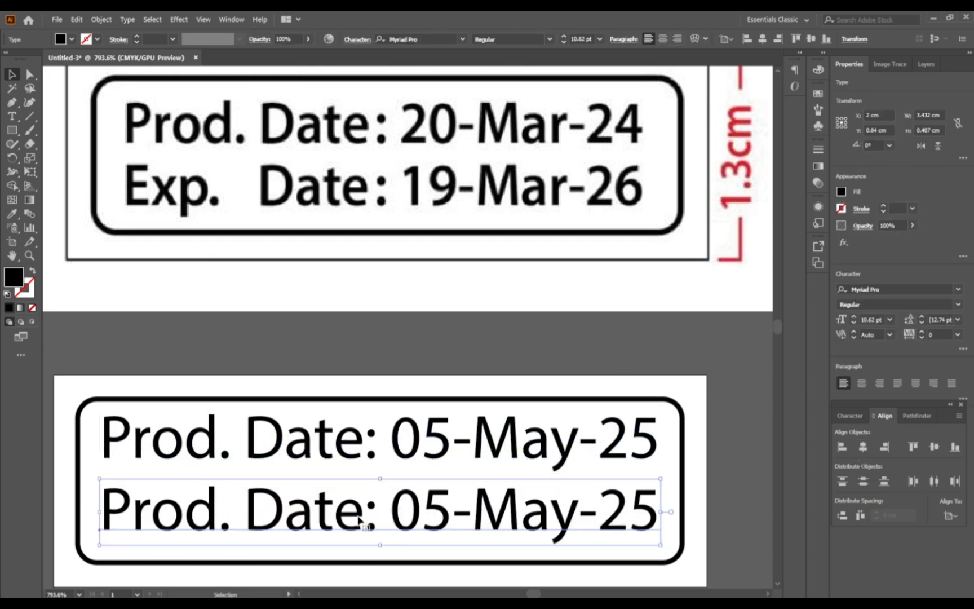
pyautogui.press('t')
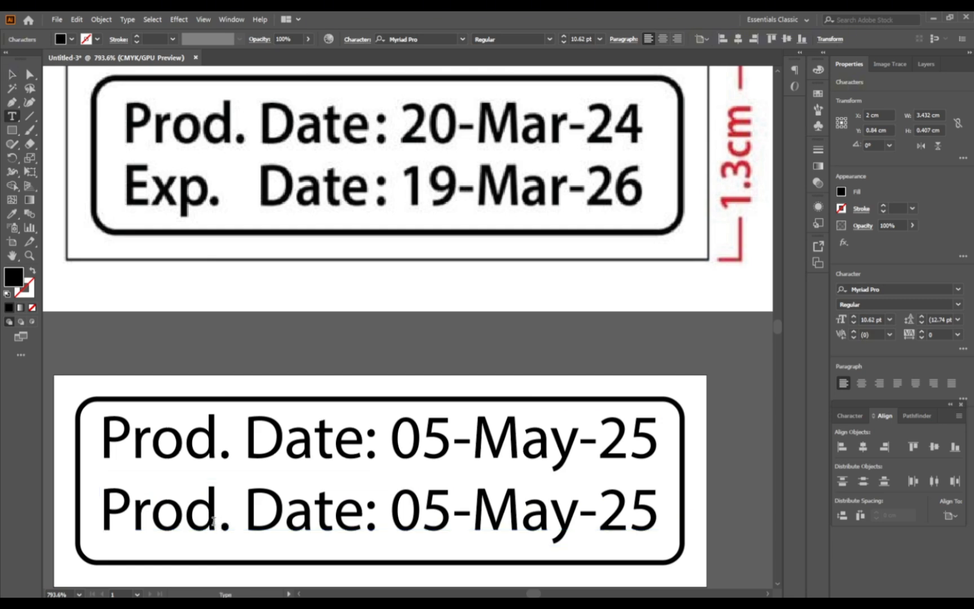
pyautogui.moveTo(213, 514); pyautogui.dragTo(103, 513)
pyautogui.write('Exp')
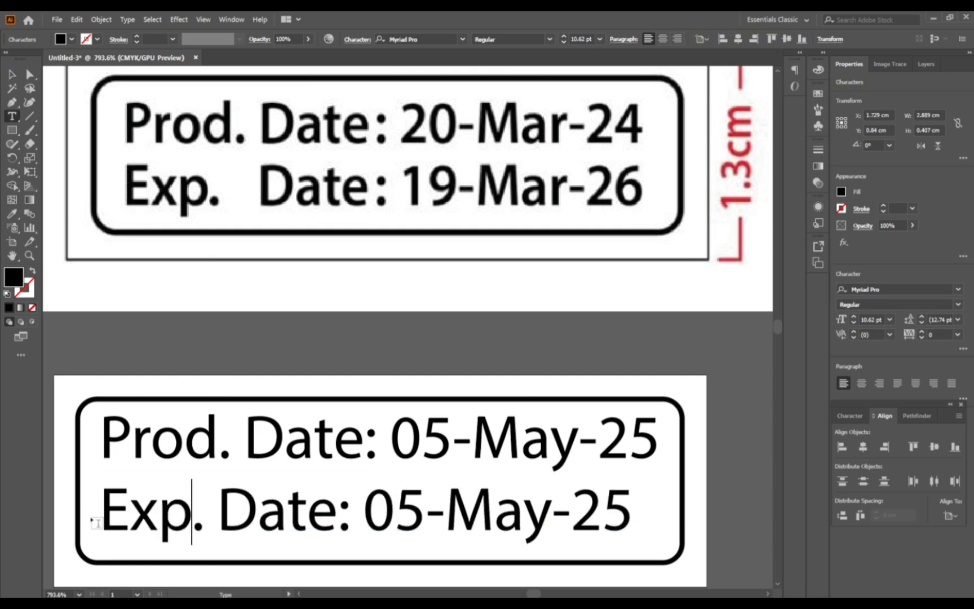
# Step: Change the date in the expiry line to 04-May-26
pyautogui.moveTo(420, 511); pyautogui.dragTo(393, 511)
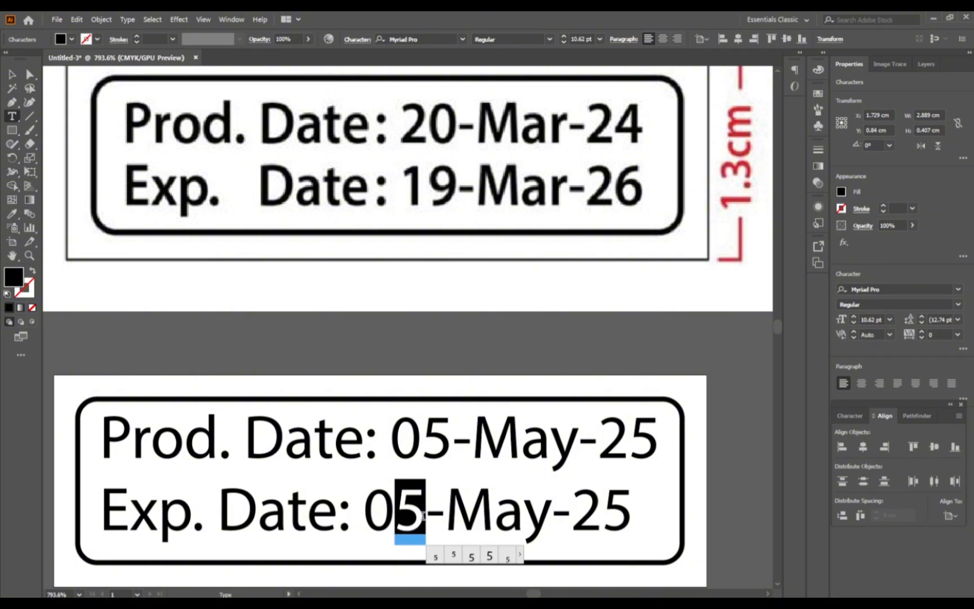
pyautogui.write('4')
pyautogui.moveTo(631, 512); pyautogui.dragTo(601, 512)
pyautogui.write('6')
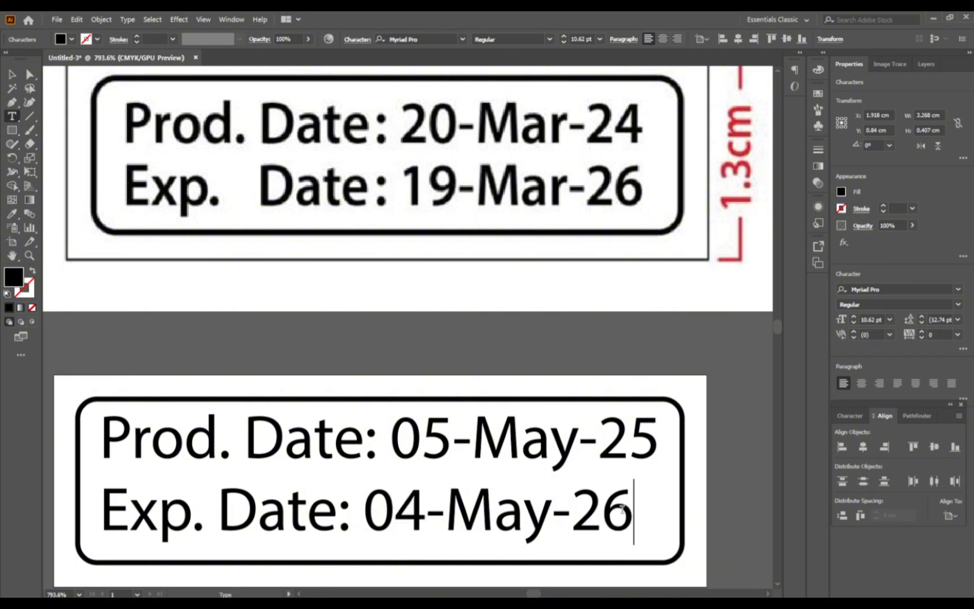
# Step: Centre the expiry date line horizontally on the artboard and deselect it
pyautogui.click(12, 74)
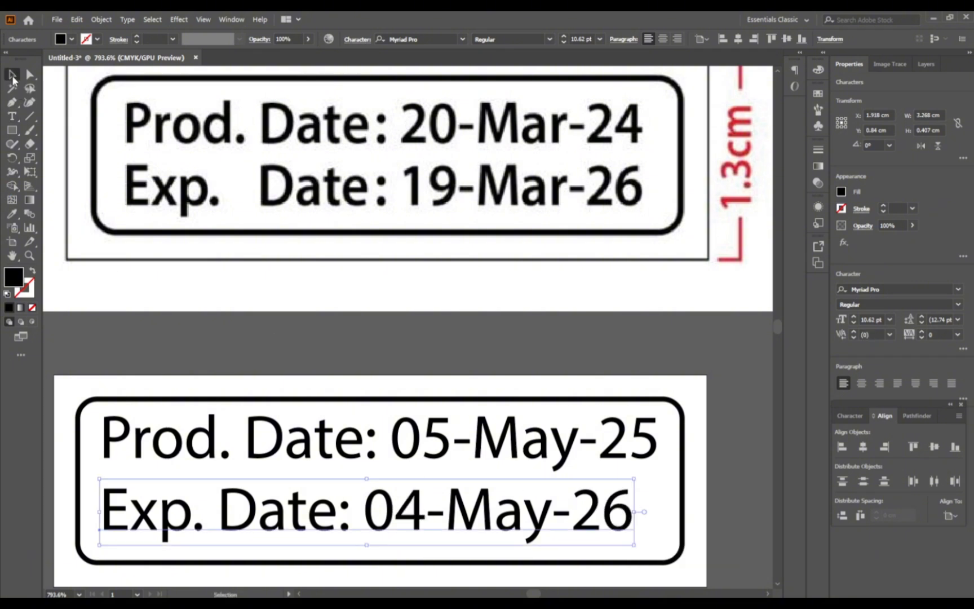
pyautogui.click(864, 449)
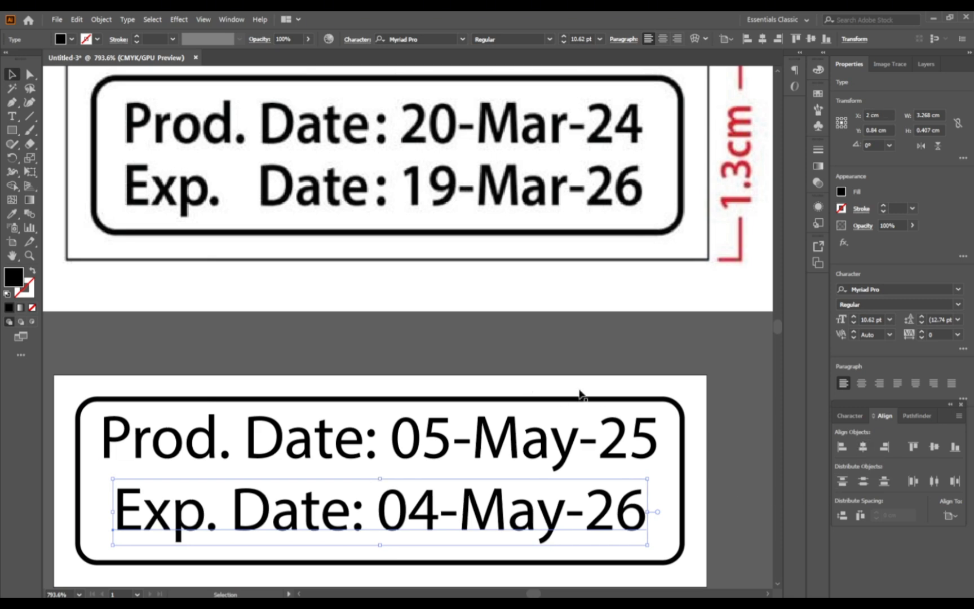
pyautogui.click(463, 353)
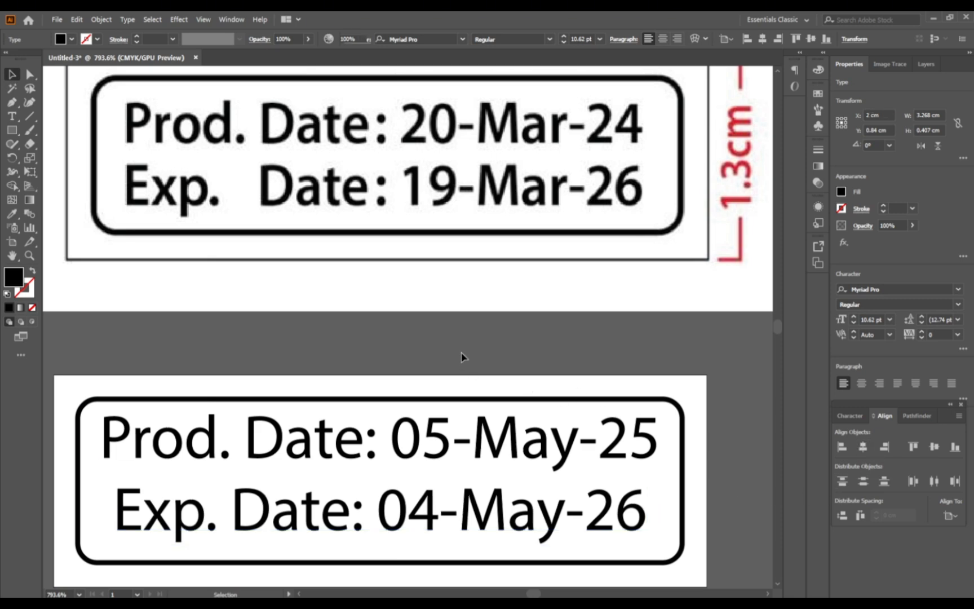
# Step: Change the font of both date lines to Acumin Variable Concept Default
pyautogui.click(363, 467)
pyautogui.keyDown('shift'); pyautogui.click(346, 526); pyautogui.keyUp('shift')
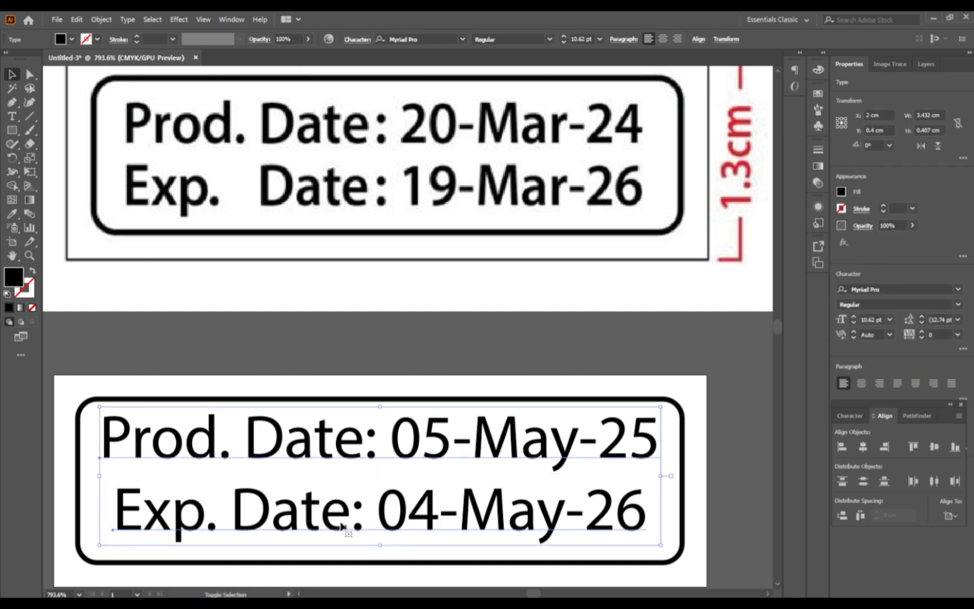
pyautogui.hotkey('ctrl', '-')
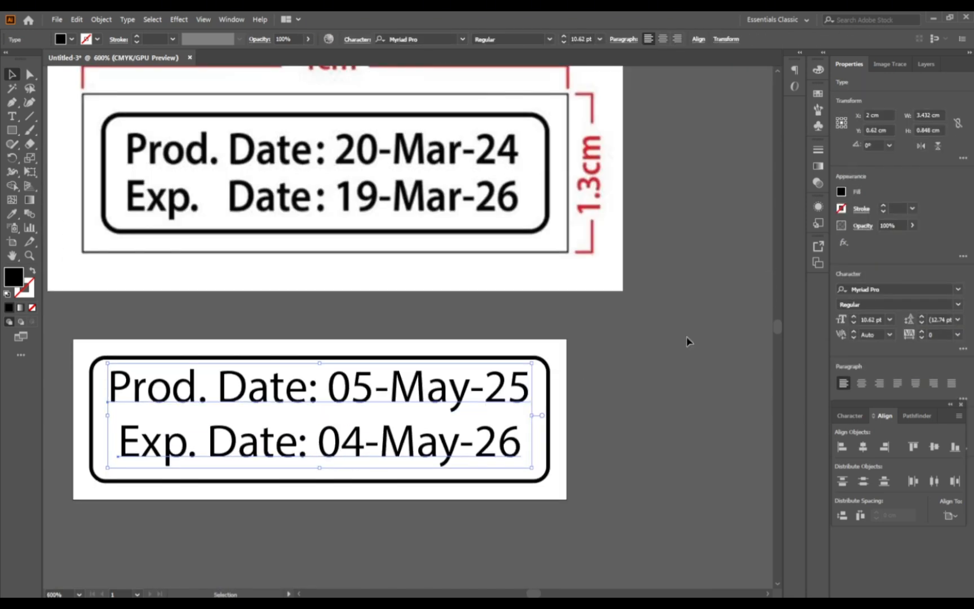
pyautogui.click(917, 289)
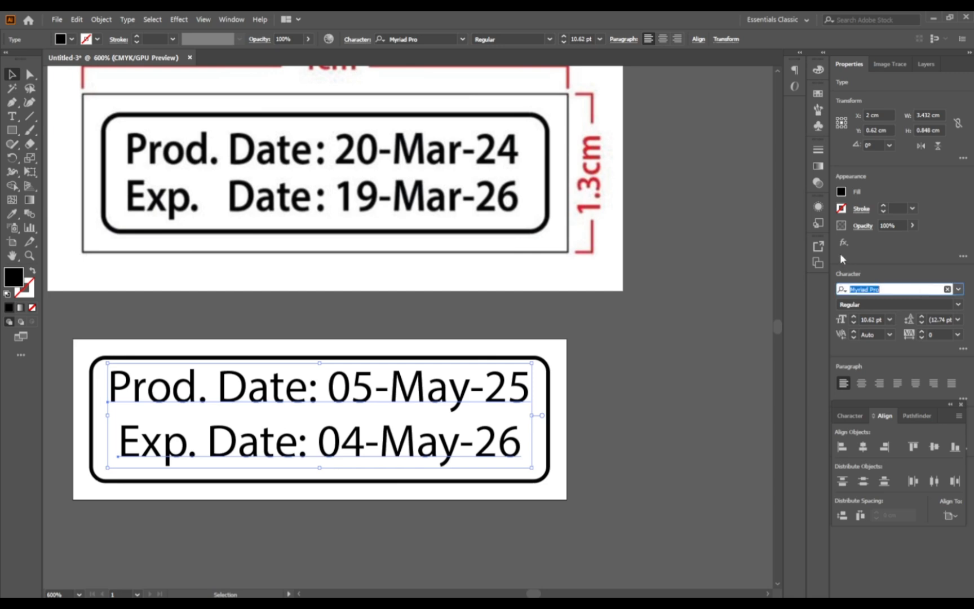
pyautogui.write('acumin')
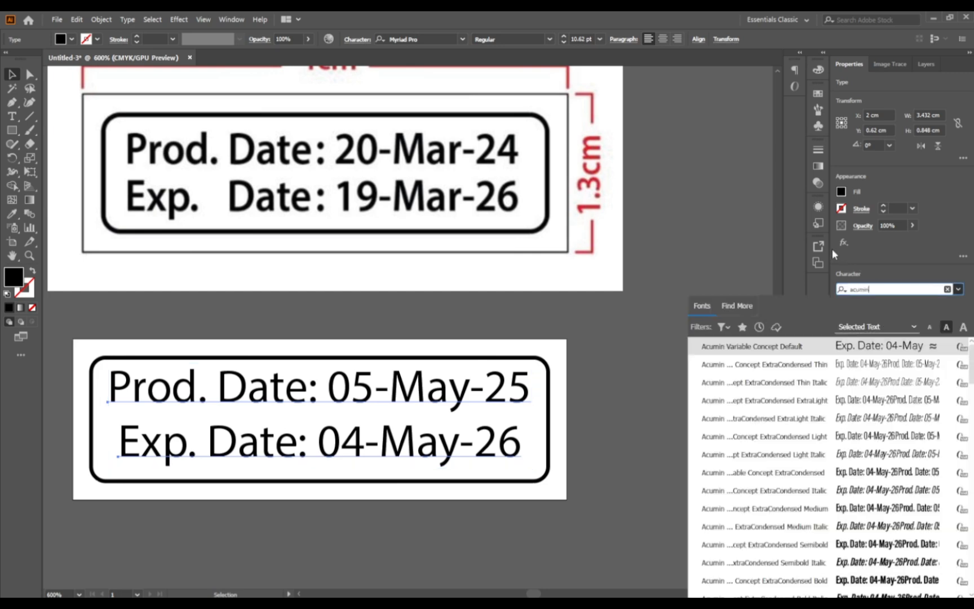
pyautogui.click(828, 350)
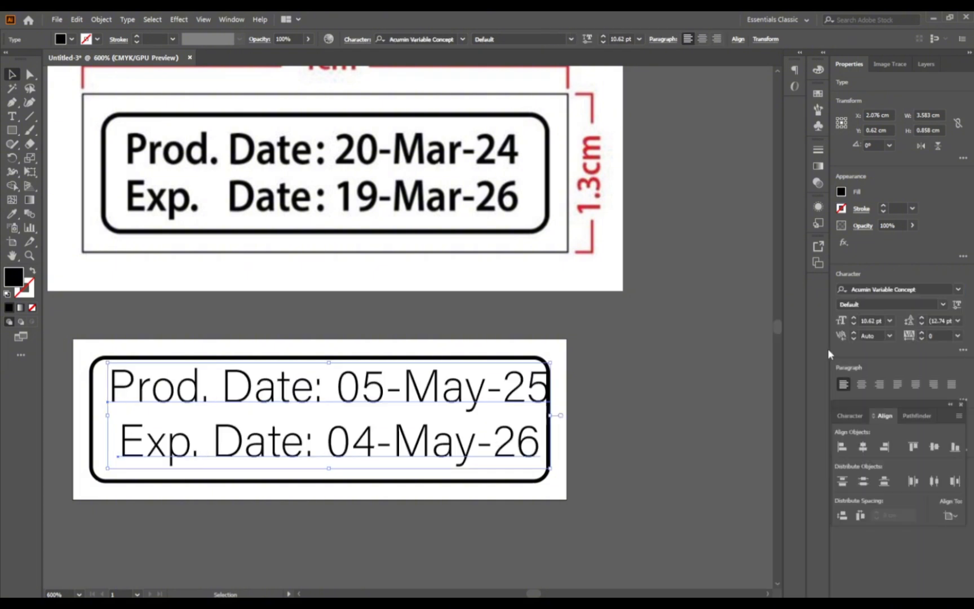
# Step: Set both date lines to the Semibold style at a size of 9 pt
pyautogui.click(944, 304)
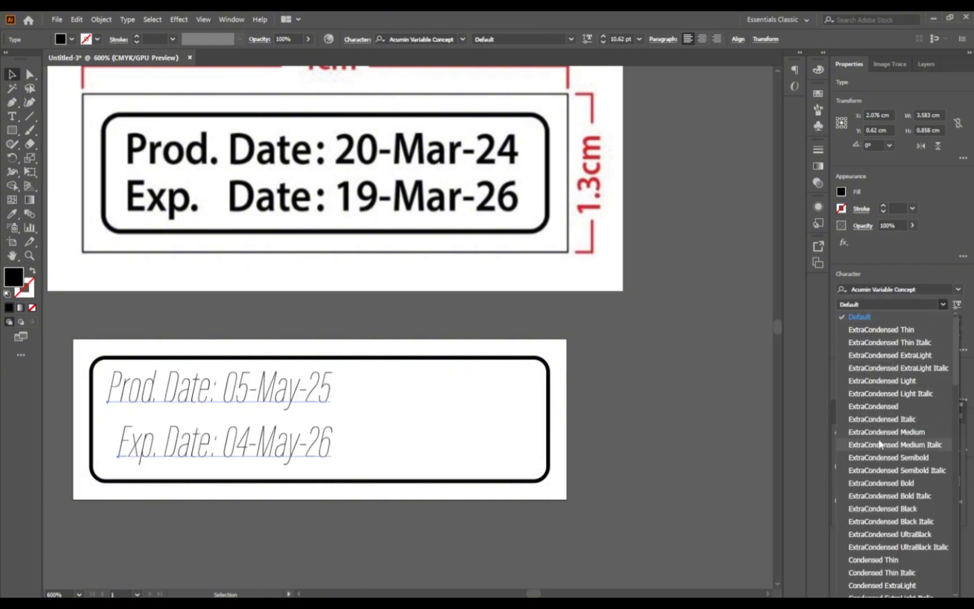
pyautogui.scroll(-8, 879, 485)
pyautogui.scroll(10, 874, 496)
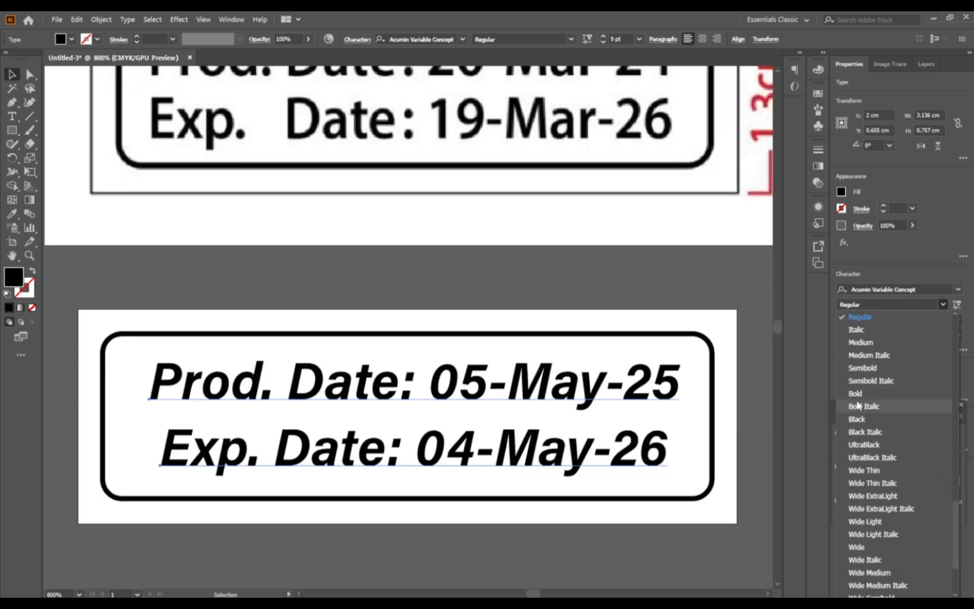
pyautogui.click(871, 369)
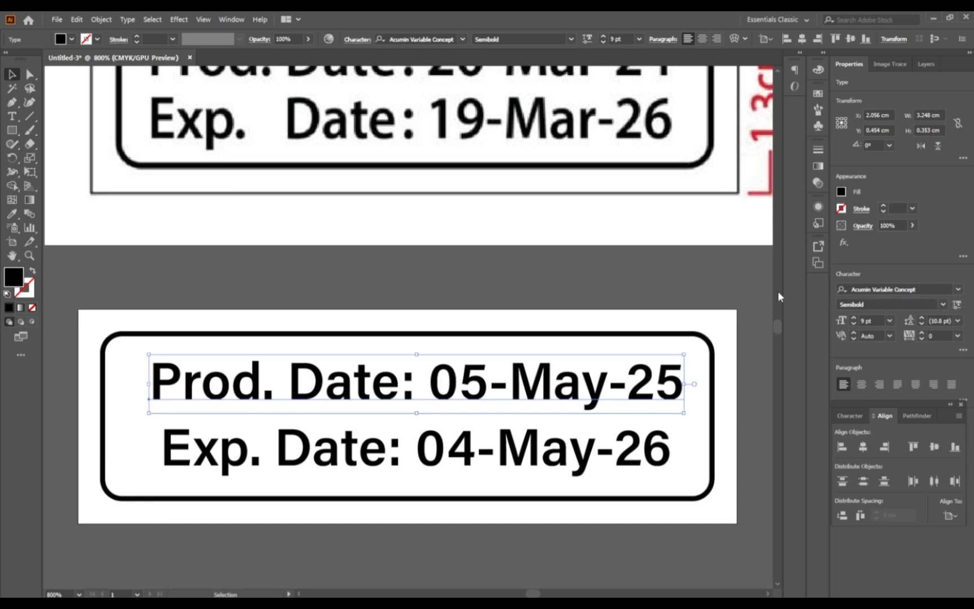
# Step: Duplicate both date lines together and place the copies just below the label artboard
pyautogui.click(553, 284)
pyautogui.scroll(-1, 444, 287)
pyautogui.click(390, 377)
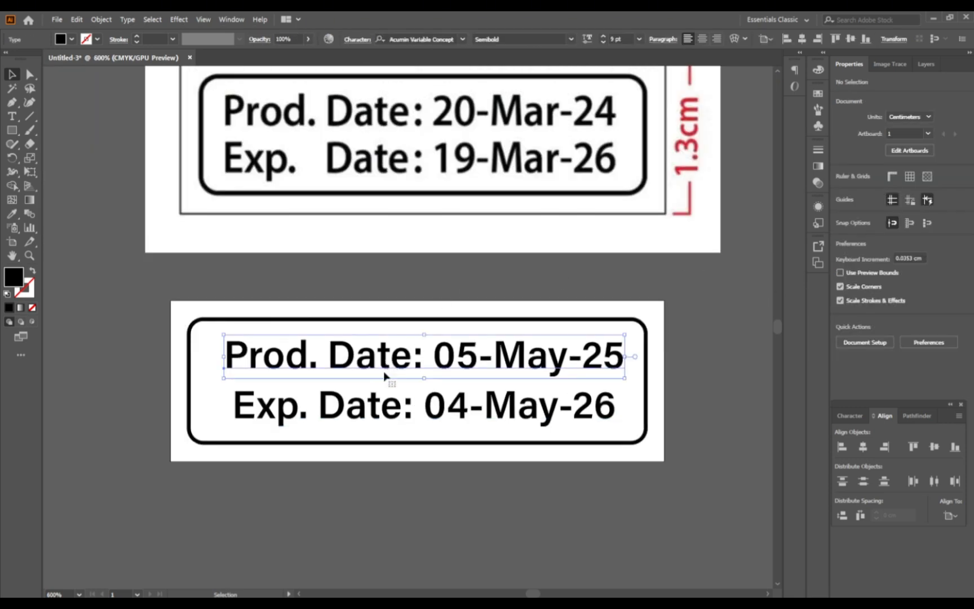
pyautogui.keyDown('shift'); pyautogui.click(385, 409); pyautogui.keyUp('shift')
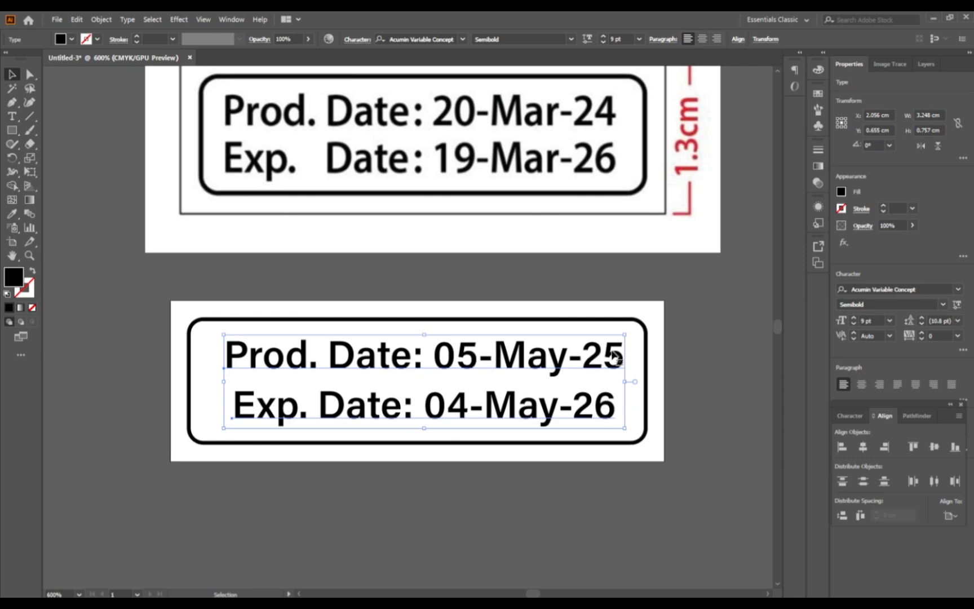
pyautogui.moveTo(617, 357); pyautogui.dragTo(617, 510)
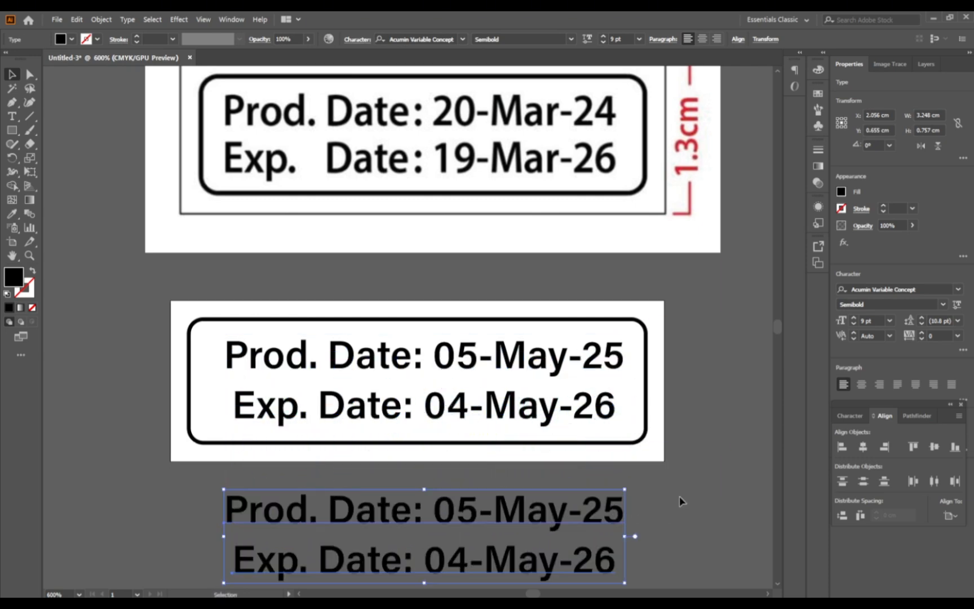
# Step: Convert the two date lines inside the label frame to outlines, leaving the copies below the artboard as live text
pyautogui.click(683, 499)
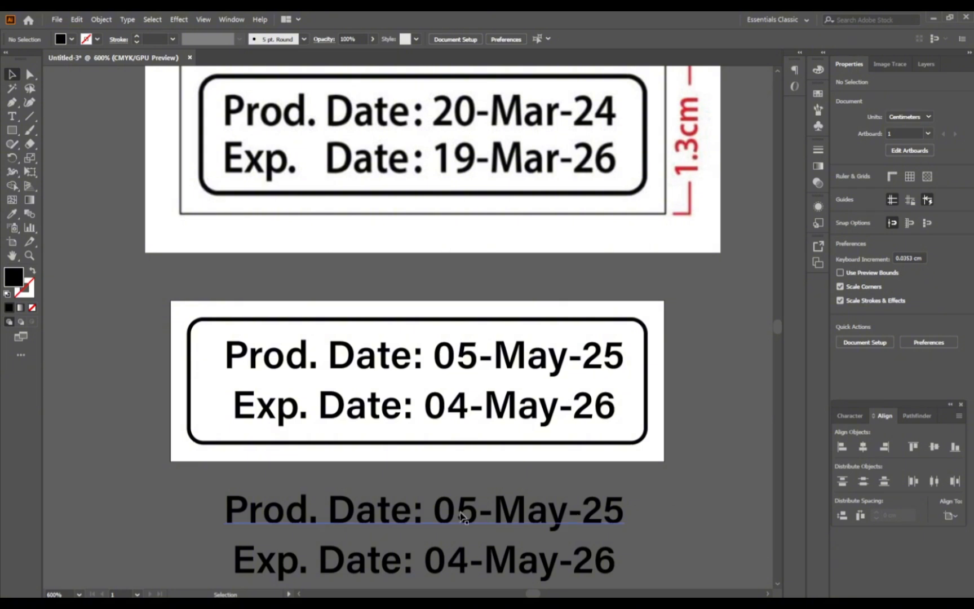
pyautogui.click(393, 518)
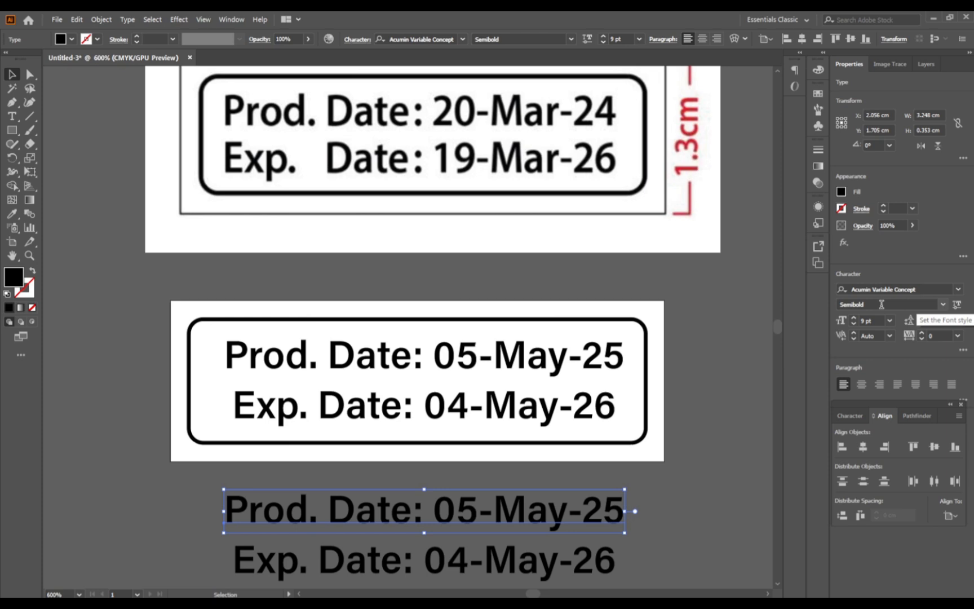
pyautogui.click(409, 354)
pyautogui.keyDown('shift'); pyautogui.click(403, 417); pyautogui.keyUp('shift')
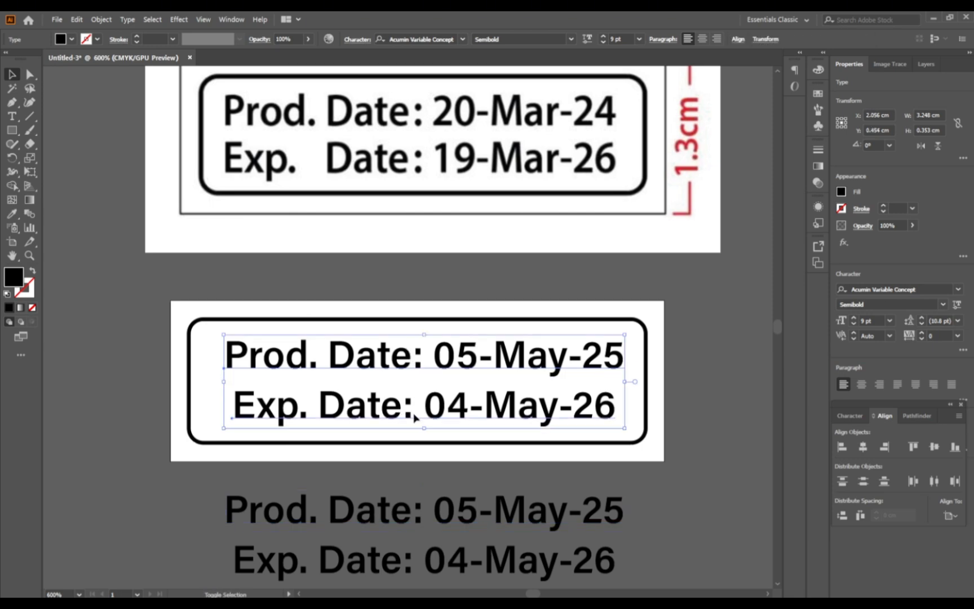
pyautogui.hotkey('ctrl', 'shift', 'o')
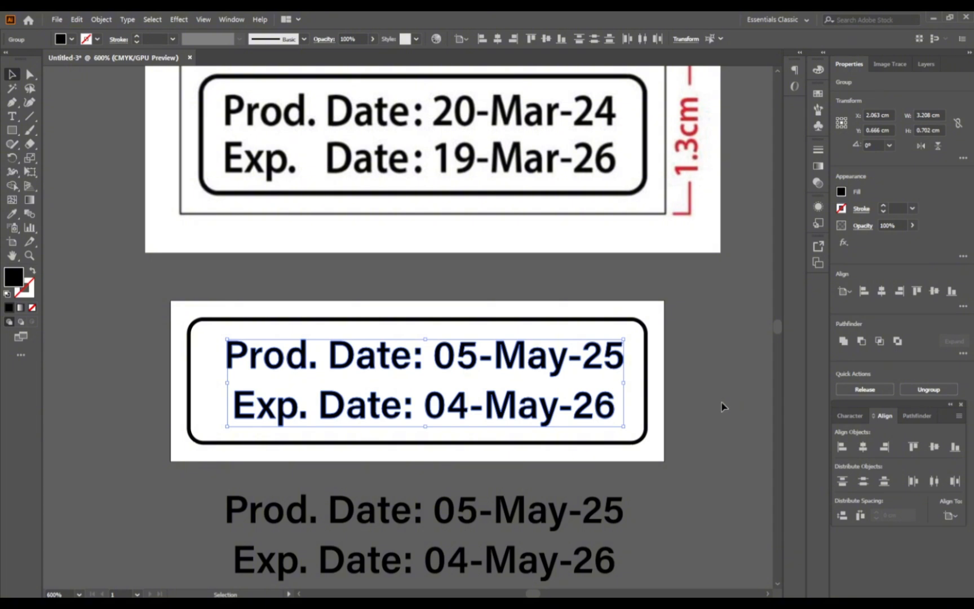
# Step: Try stretching the outlined letter D of "Date" in the production line downward inside its group
pyautogui.scroll(1, 338, 352)
pyautogui.scroll(1, 338, 352)
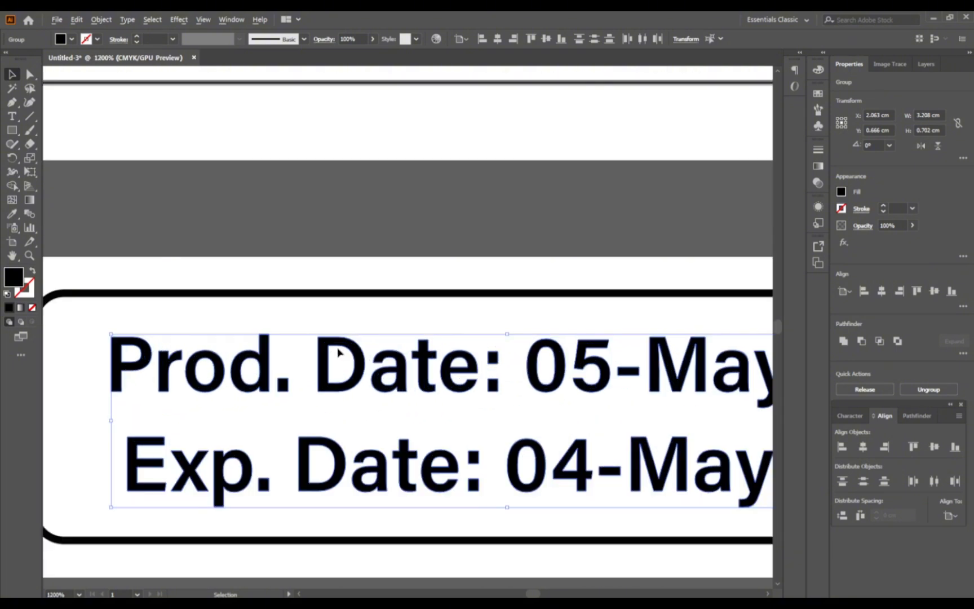
pyautogui.scroll(2, 333, 347)
pyautogui.scroll(-2, 333, 347)
pyautogui.click(340, 363)
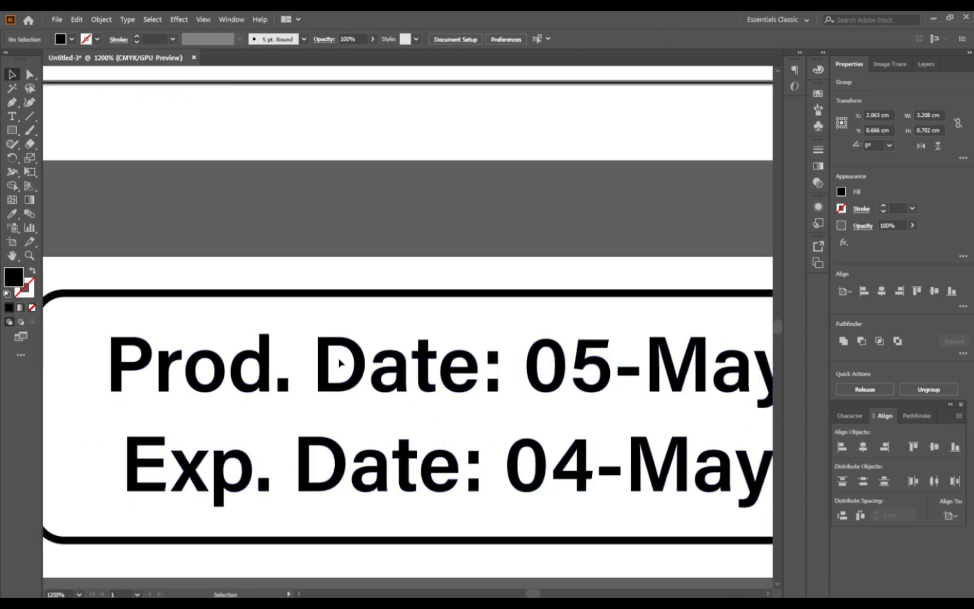
pyautogui.click(340, 364)
pyautogui.doubleClick(338, 392)
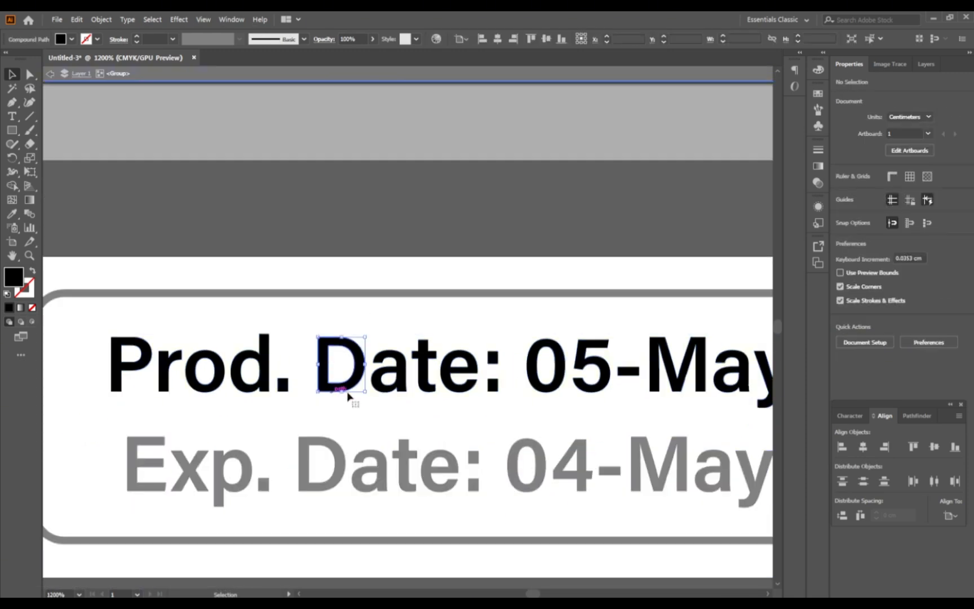
pyautogui.moveTo(342, 392); pyautogui.dragTo(342, 407)
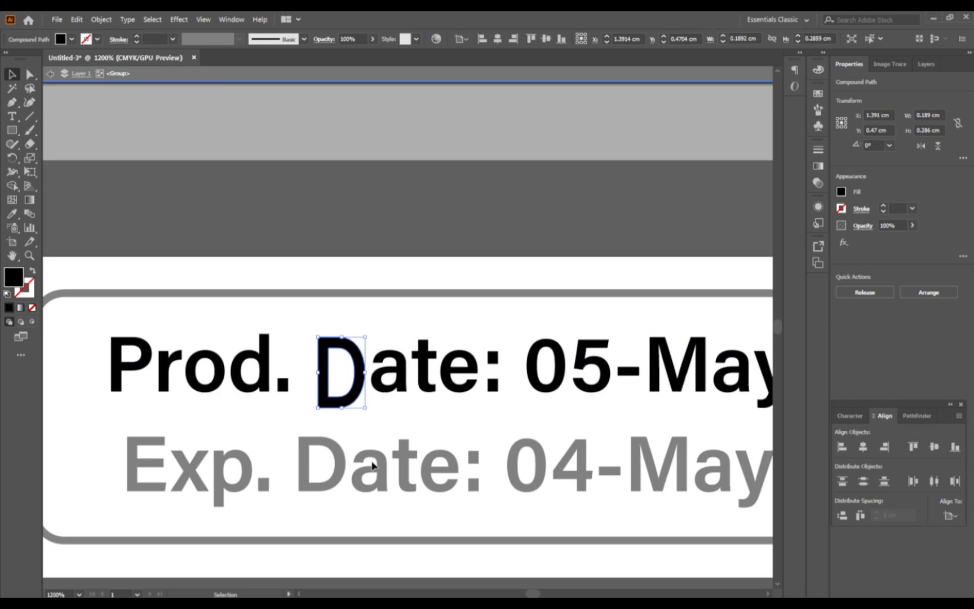
pyautogui.doubleClick(397, 243)
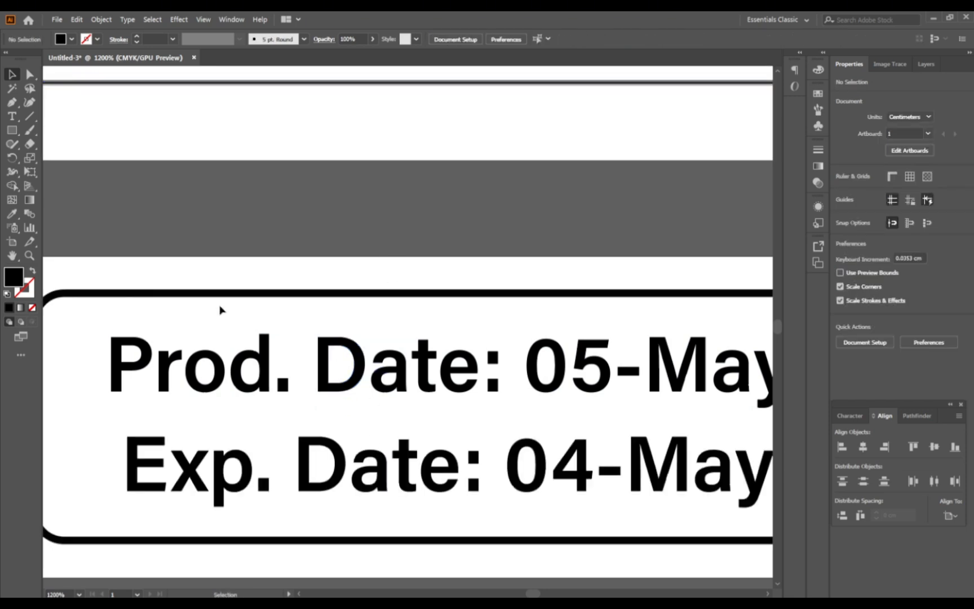
# Step: Group the two outlined date lines and centre them horizontally and vertically on the artboard
pyautogui.scroll(-1, 220, 309)
pyautogui.hscroll(-1, 283, 361)
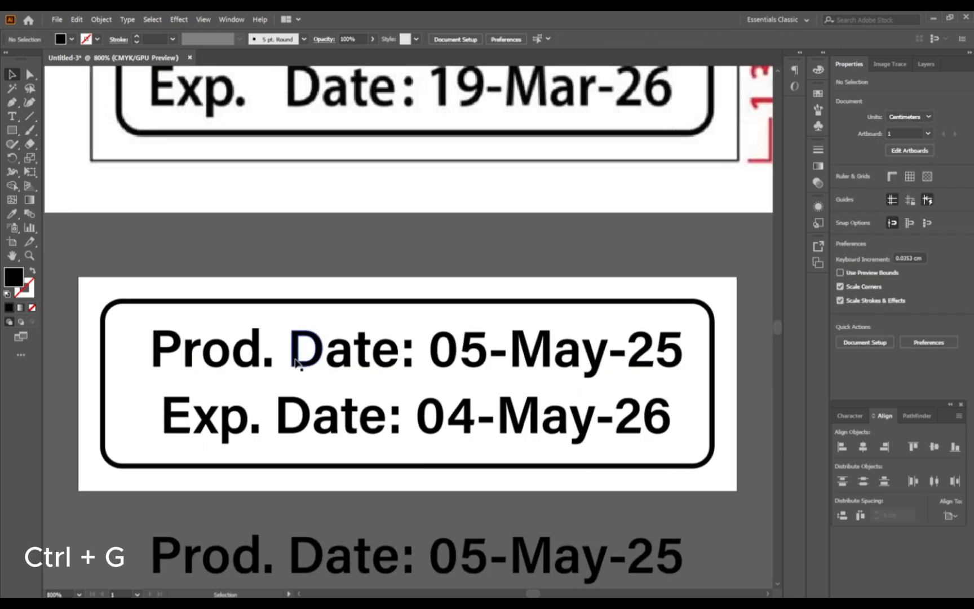
pyautogui.keyDown('shift'); pyautogui.click(302, 363); pyautogui.keyUp('shift')
pyautogui.keyDown('shift'); pyautogui.click(341, 424); pyautogui.keyUp('shift')
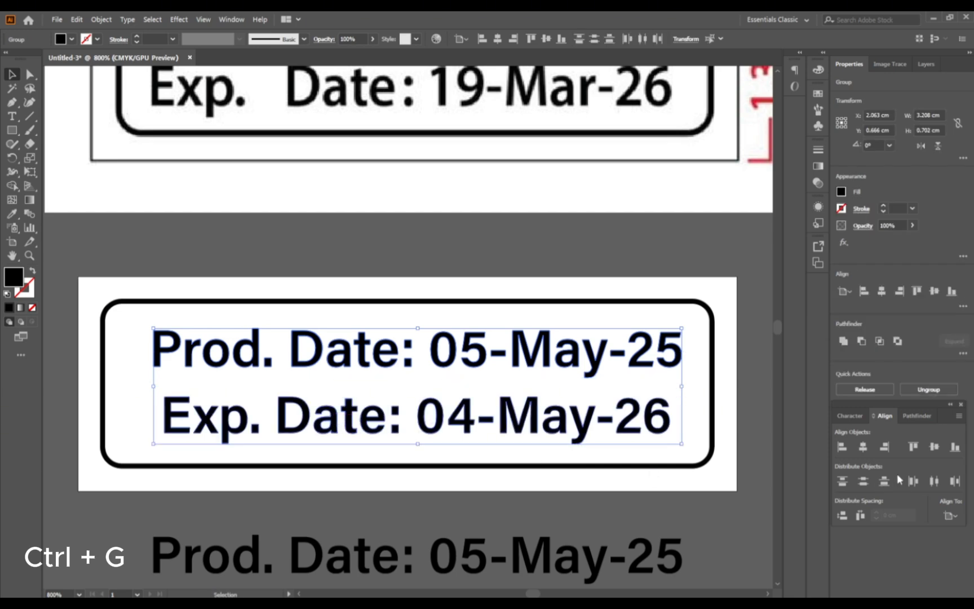
pyautogui.click(860, 452)
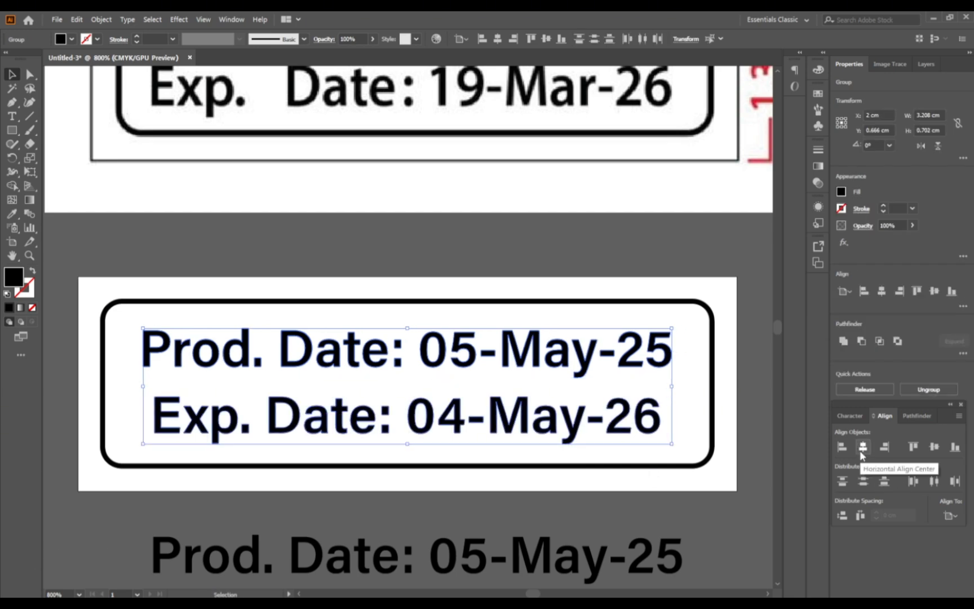
pyautogui.hotkey('ctrl', 'g')
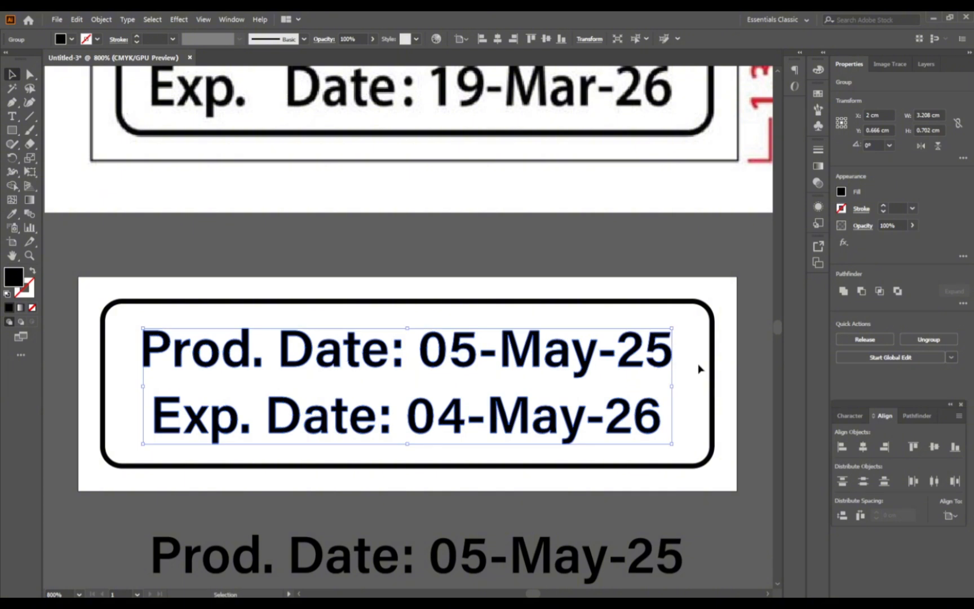
pyautogui.click(935, 447)
pyautogui.click(553, 272)
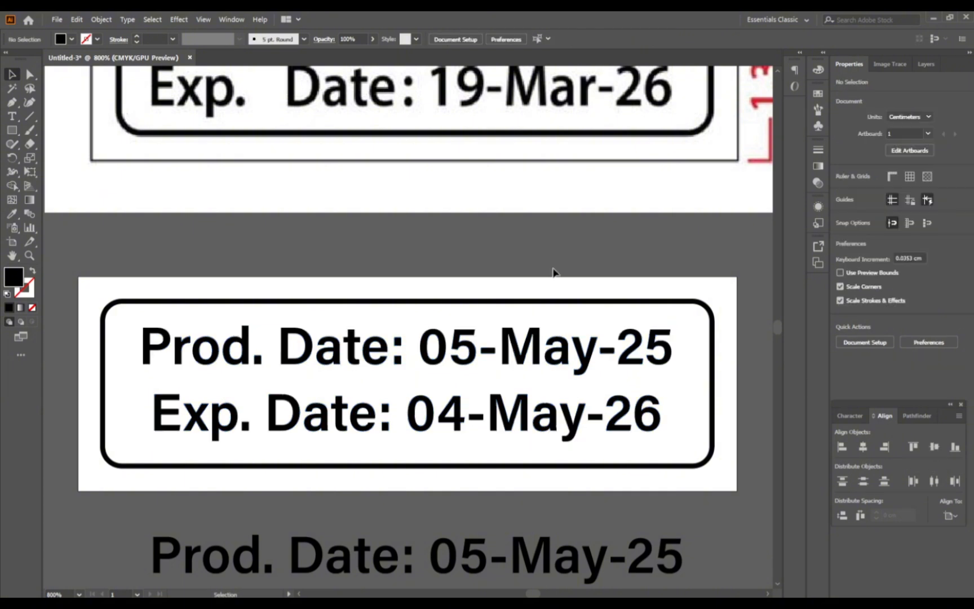
# Step: Try moving the date group and the rounded frame separately off the artboard, undoing each move
pyautogui.hotkey('ctrl', '-')
pyautogui.hotkey('ctrl', '-')
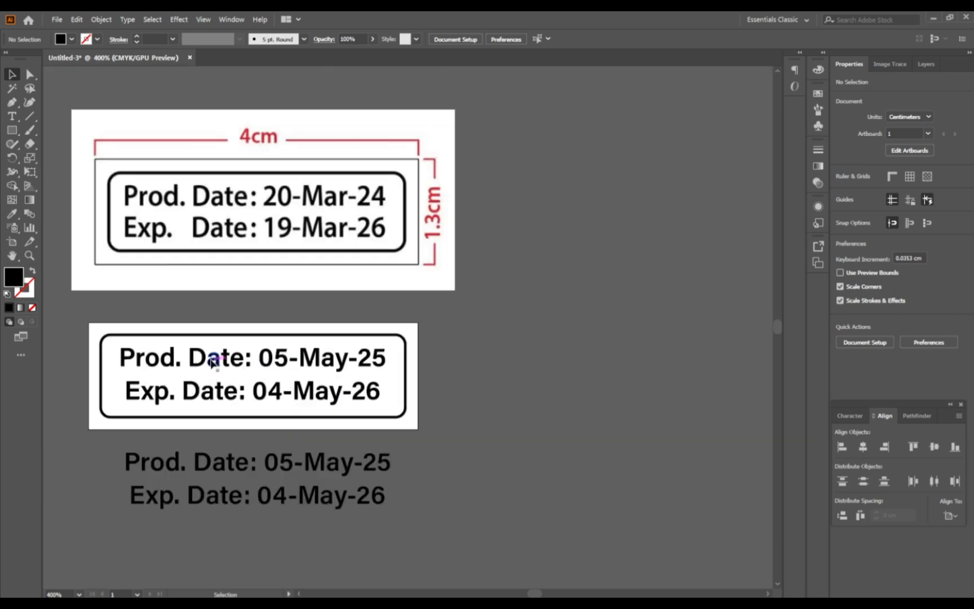
pyautogui.moveTo(213, 350); pyautogui.dragTo(525, 371)
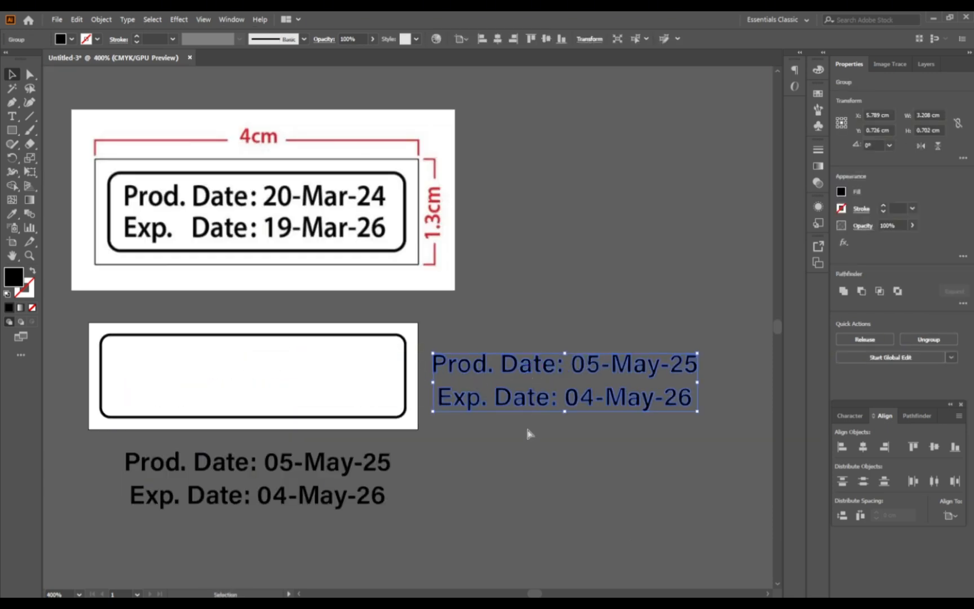
pyautogui.hotkey('ctrl', 'z')
pyautogui.moveTo(357, 340); pyautogui.dragTo(560, 367)
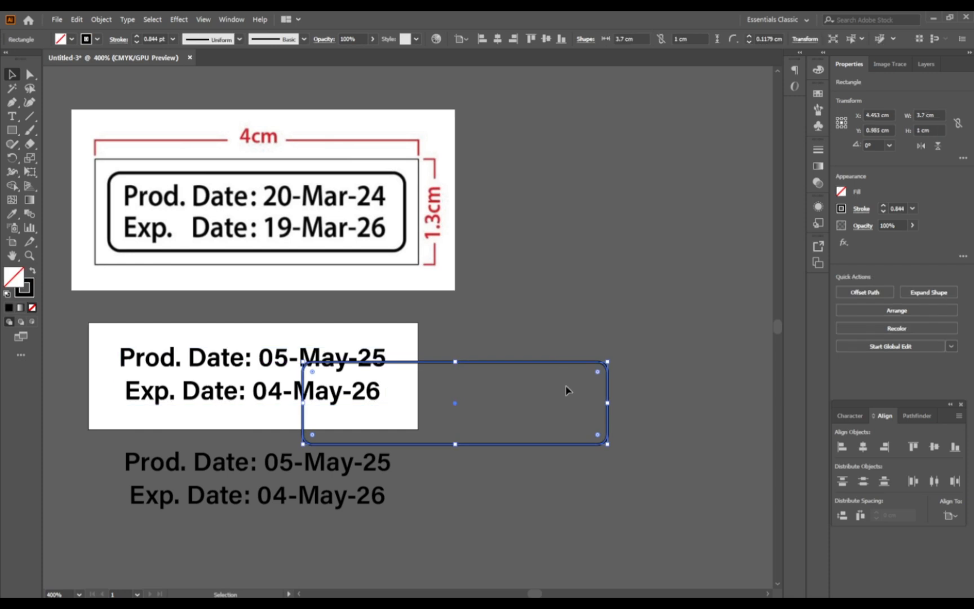
pyautogui.hotkey('ctrl', 'z')
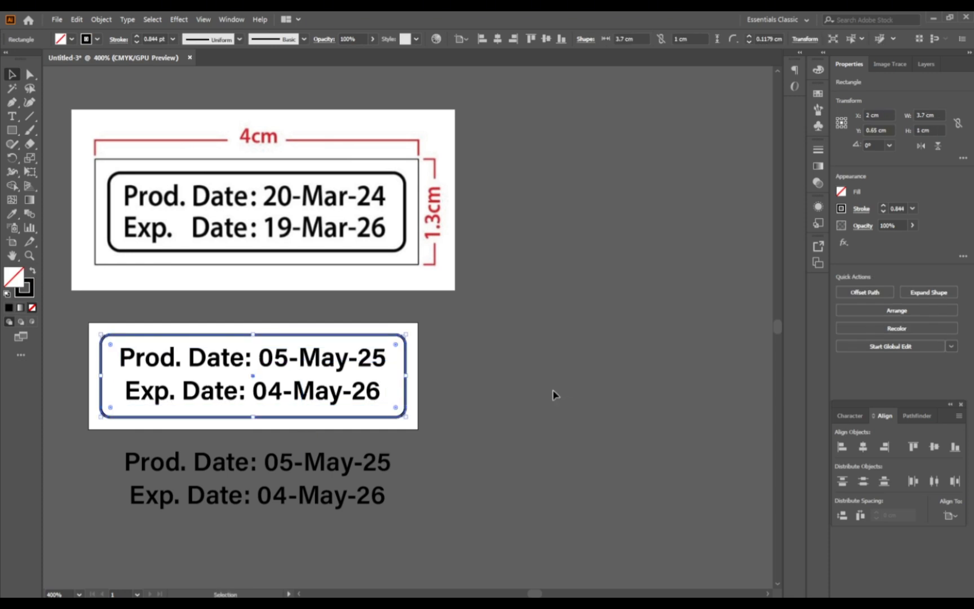
pyautogui.click(554, 394)
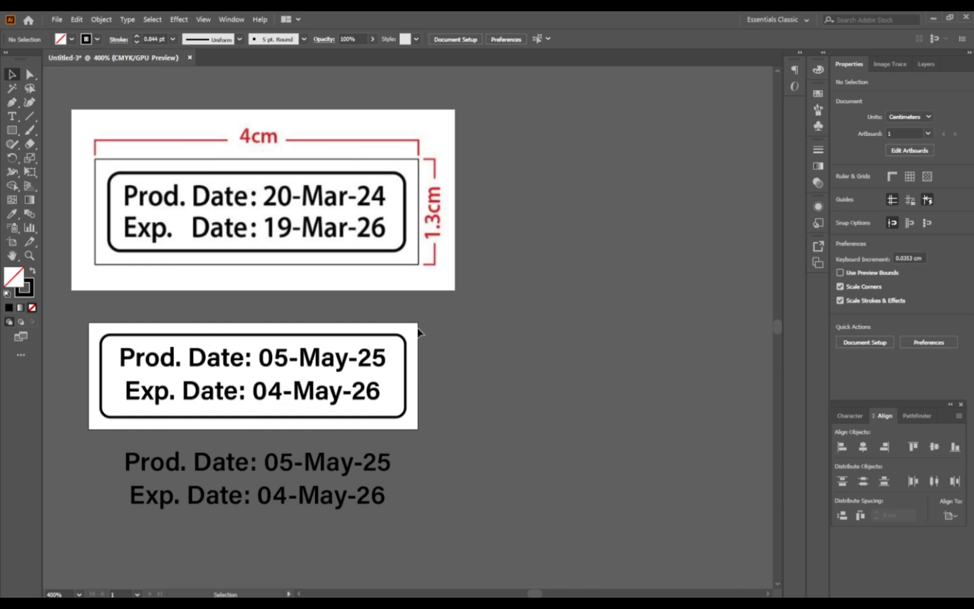
# Step: Try moving the rounded frame and date lines together beside the artboard, and undo the move
pyautogui.moveTo(418, 333); pyautogui.dragTo(167, 415)
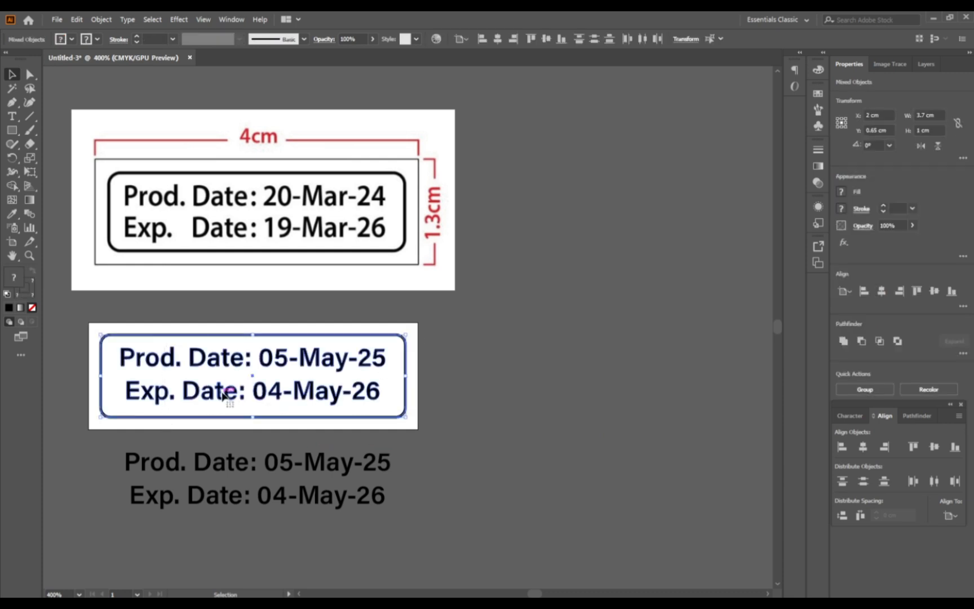
pyautogui.moveTo(229, 391); pyautogui.dragTo(583, 401)
pyautogui.click(523, 459)
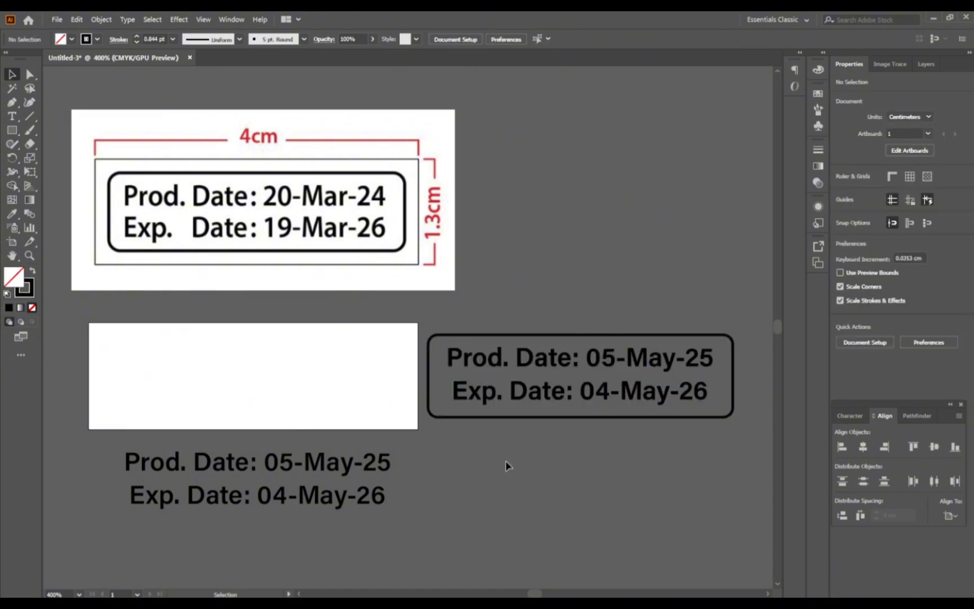
pyautogui.hotkey('ctrl', 'z')
pyautogui.click(454, 435)
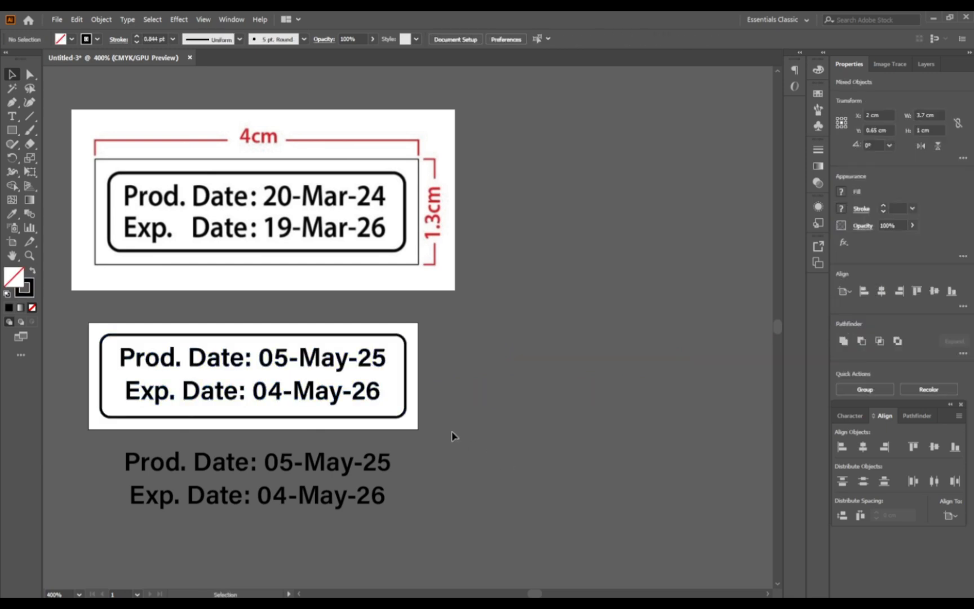
# Step: Draw a 4 × 1.3 cm rectangle covering the whole label artboard, with a white (FFFFFF) fill and no stroke
pyautogui.click(12, 131)
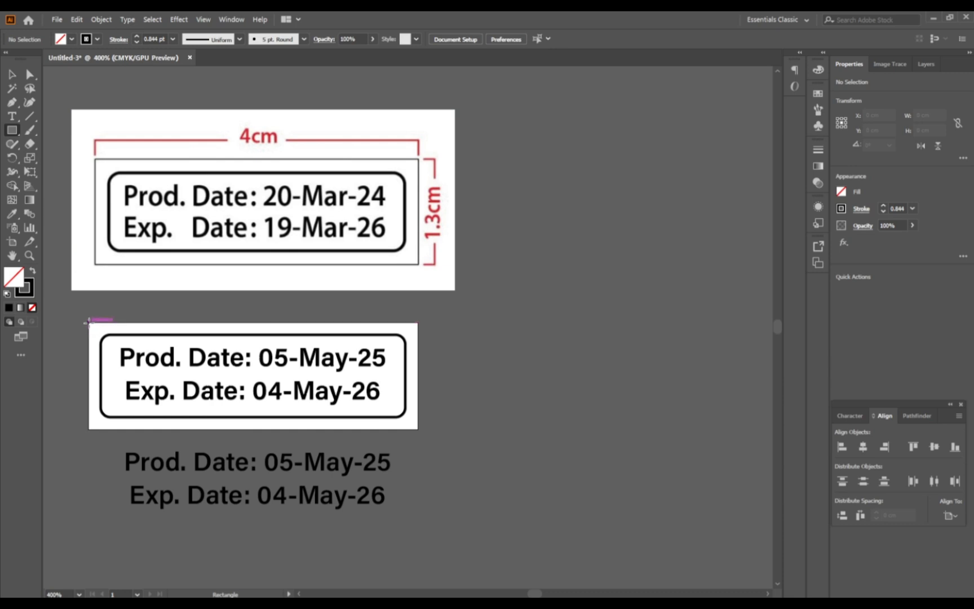
pyautogui.moveTo(88, 321); pyautogui.dragTo(419, 428)
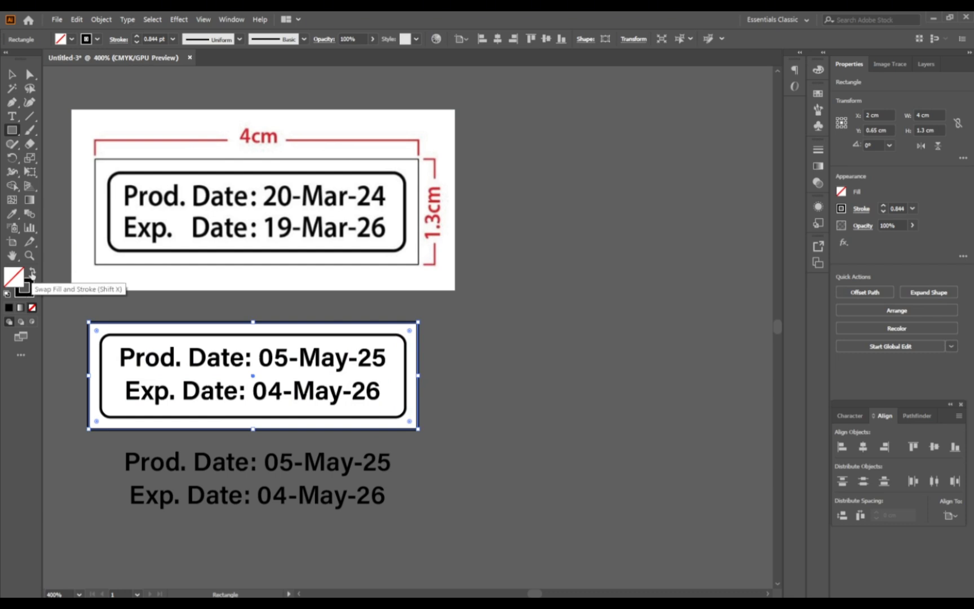
pyautogui.click(32, 274)
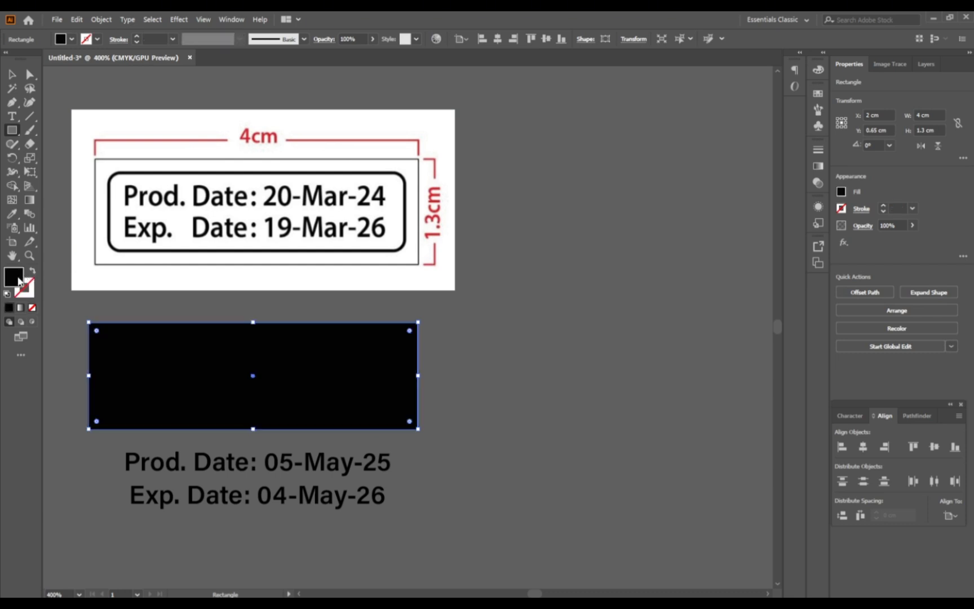
pyautogui.doubleClick(19, 281)
pyautogui.moveTo(291, 263); pyautogui.dragTo(277, 248)
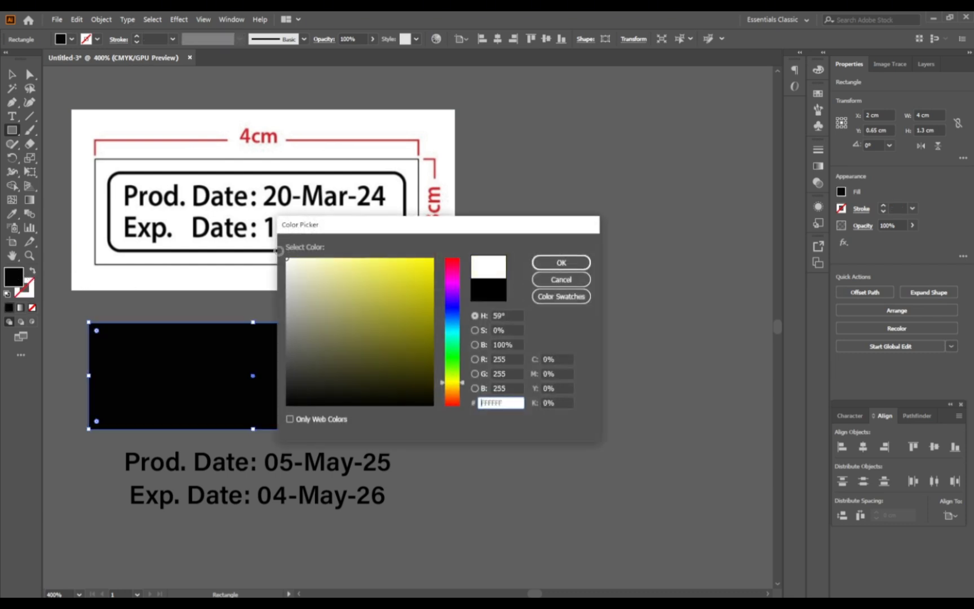
pyautogui.click(571, 263)
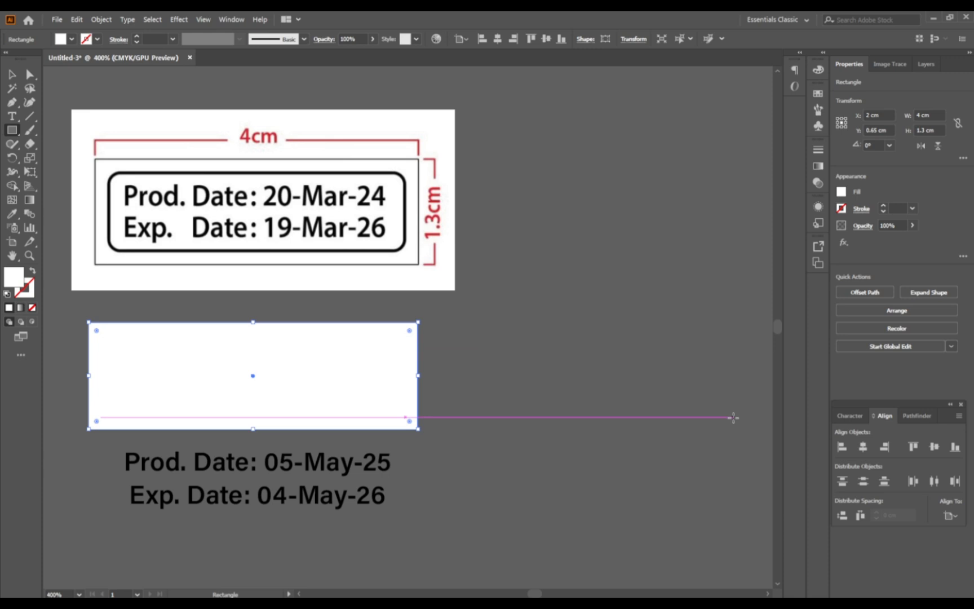
# Step: Send the white rectangle to the back, behind the frame and date lines, and deselect it
pyautogui.click(920, 314)
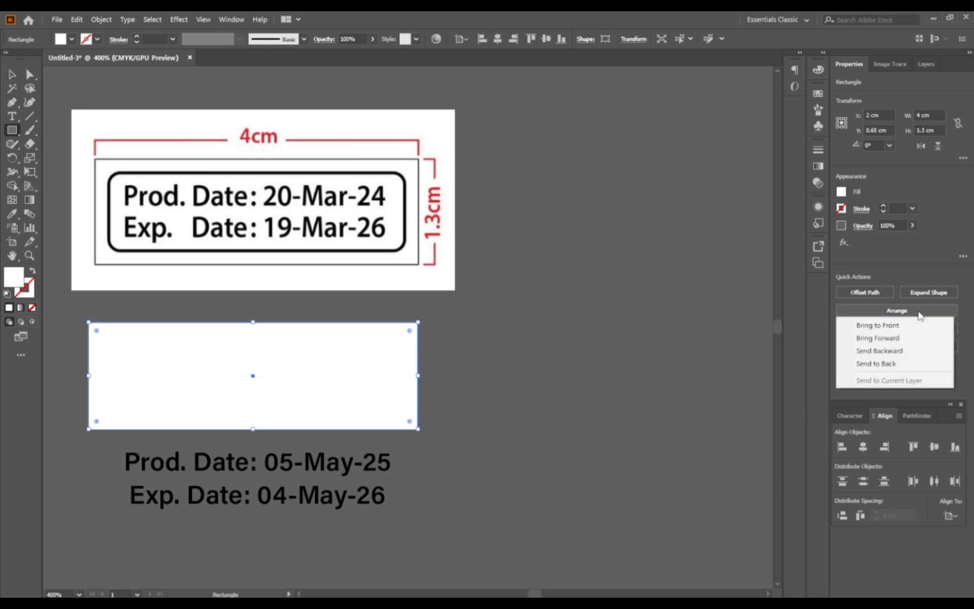
pyautogui.click(902, 363)
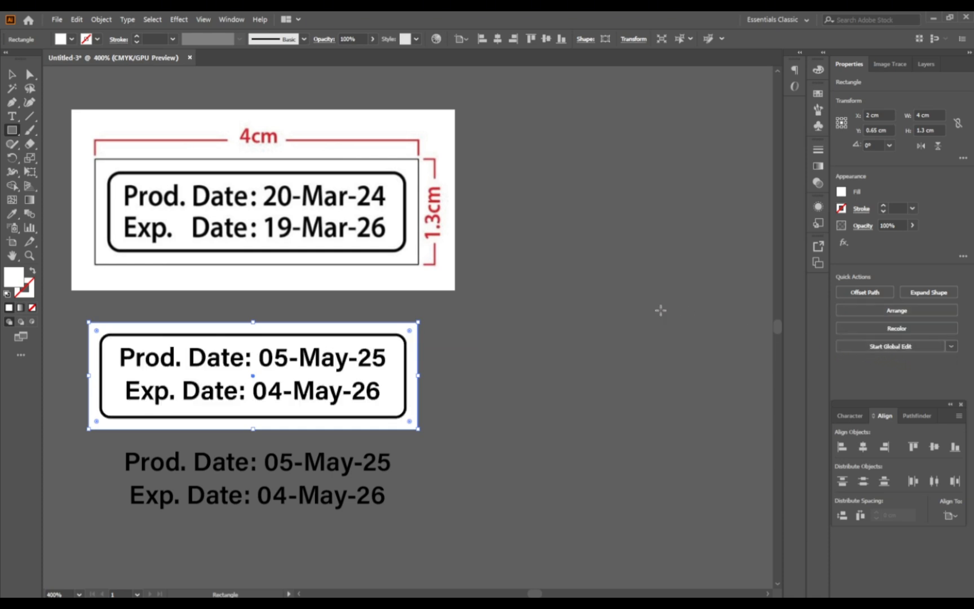
pyautogui.press('v')
pyautogui.click(471, 327)
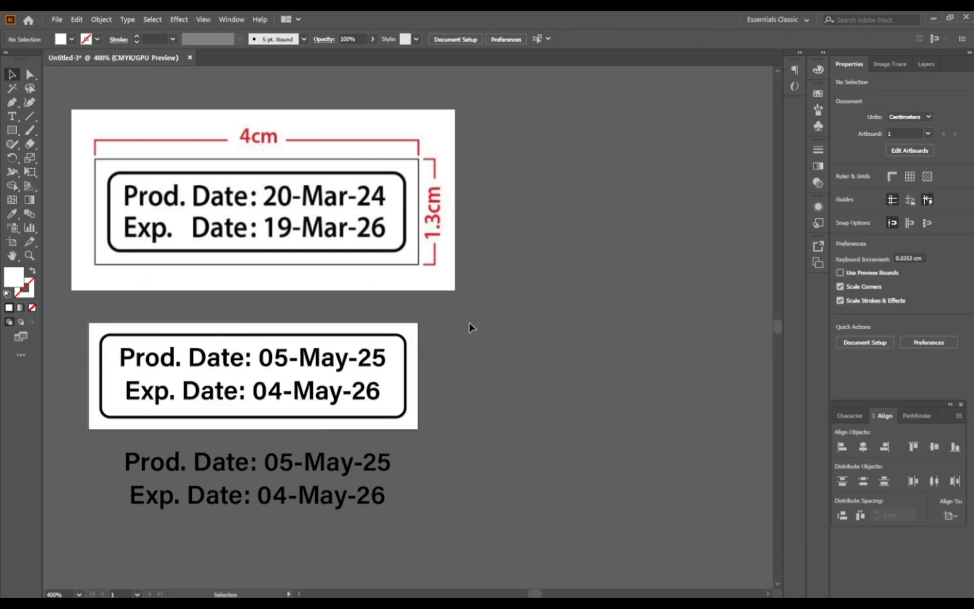
# Step: Group the white rectangle, rounded frame and outlined date lines into a single label object
pyautogui.click(339, 397)
pyautogui.press('a')
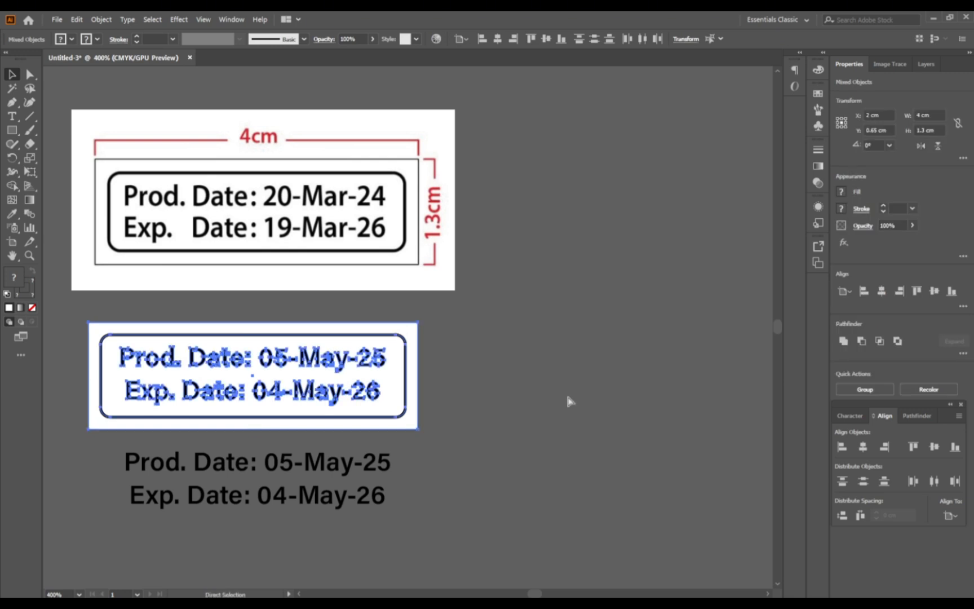
pyautogui.hotkey('ctrl', 'g')
pyautogui.press('v')
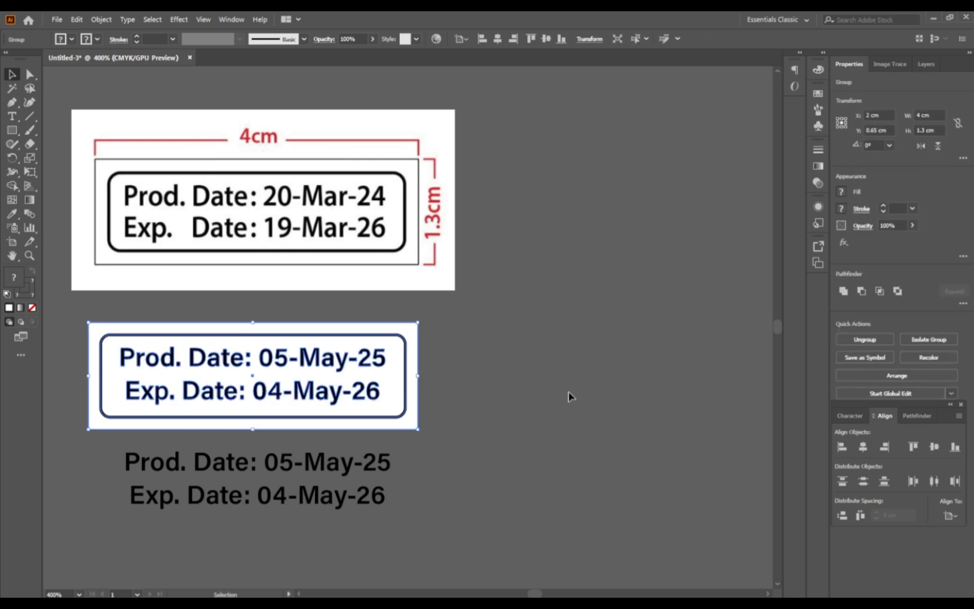
pyautogui.click(568, 396)
# Step: Move the grouped label off the artboard into the empty space just to its right and deselect it
pyautogui.moveTo(407, 383); pyautogui.dragTo(643, 395)
pyautogui.moveTo(422, 385); pyautogui.dragTo(558, 369)
pyautogui.click(553, 474)
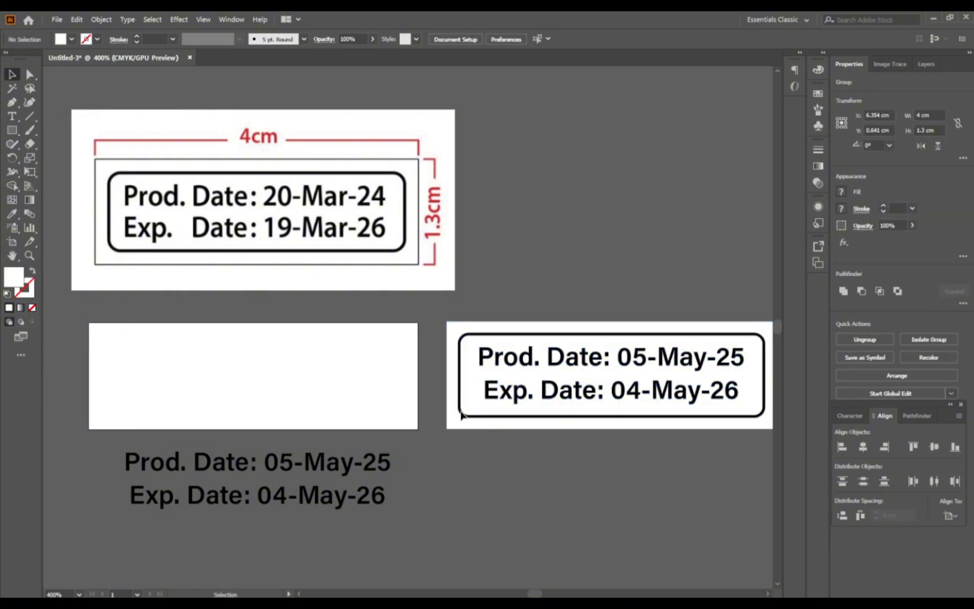